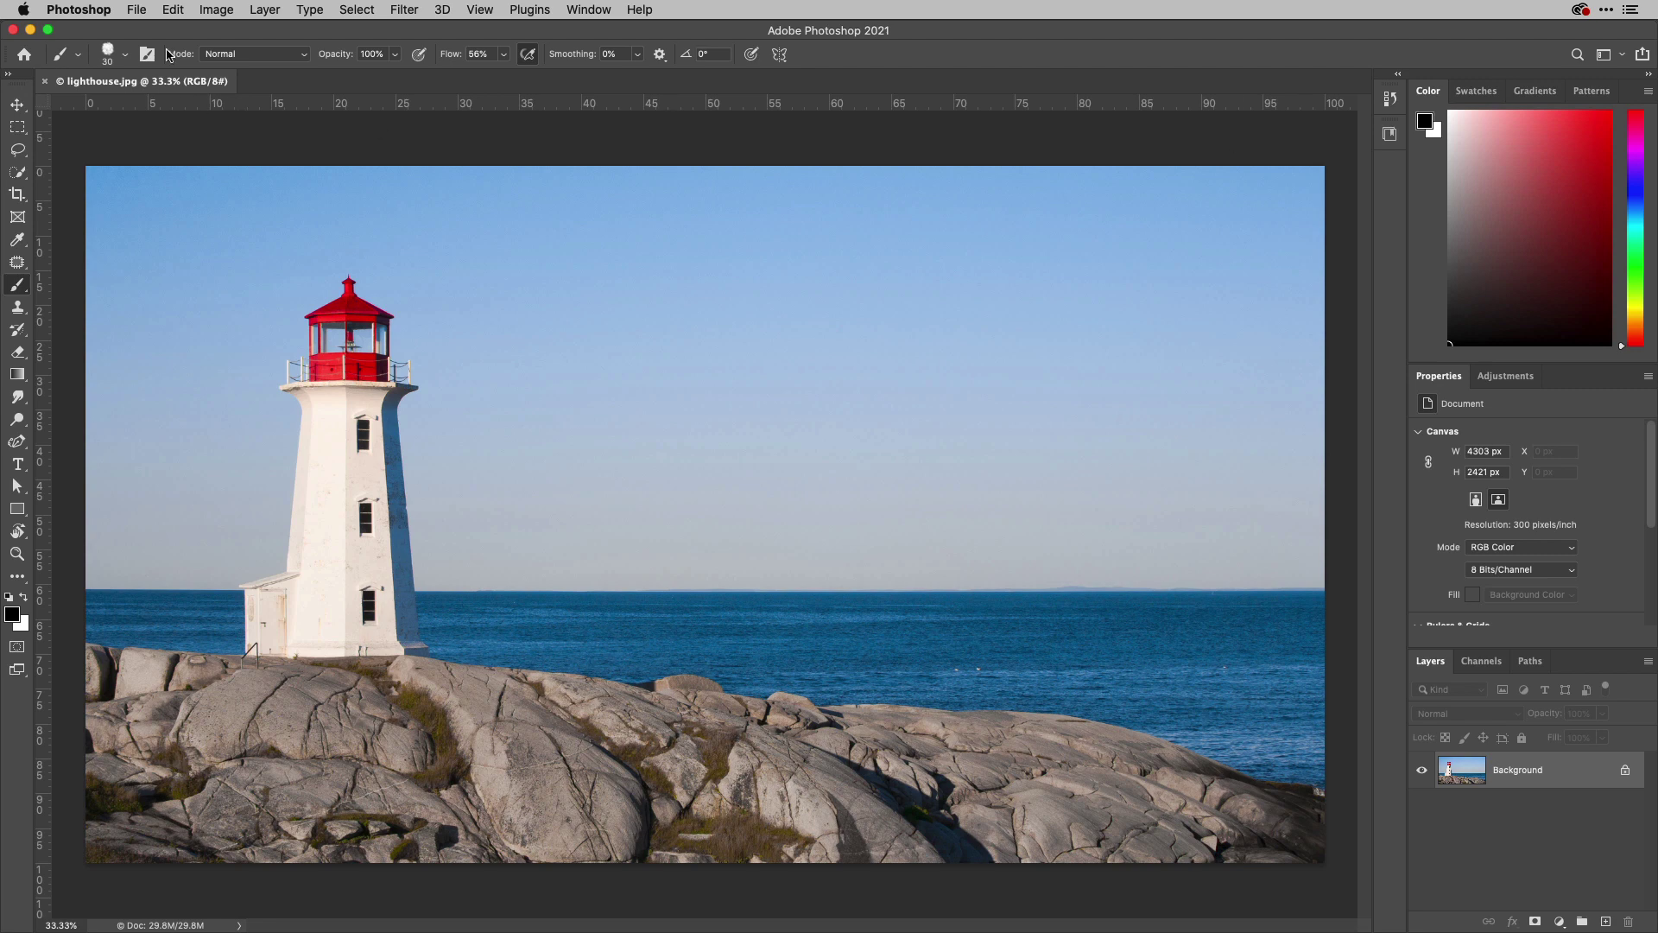
Open Sky Replacement from the Edit menu to preview a dusk sky behind the lighthouse
left_click(175, 10)
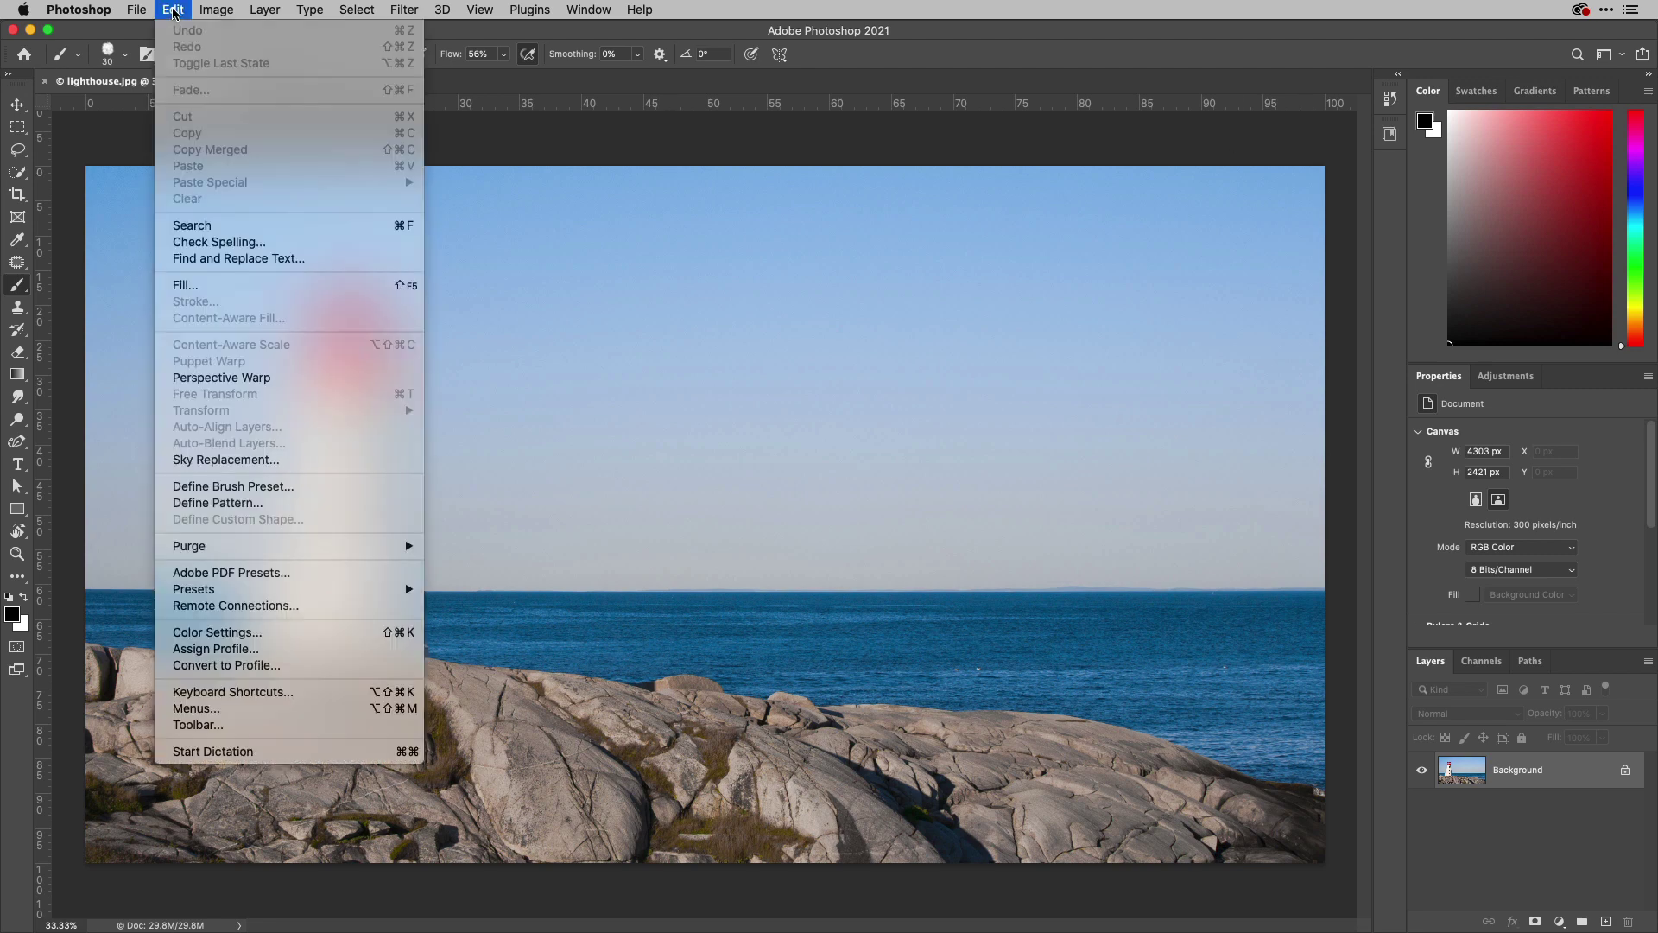
left_click(326, 463)
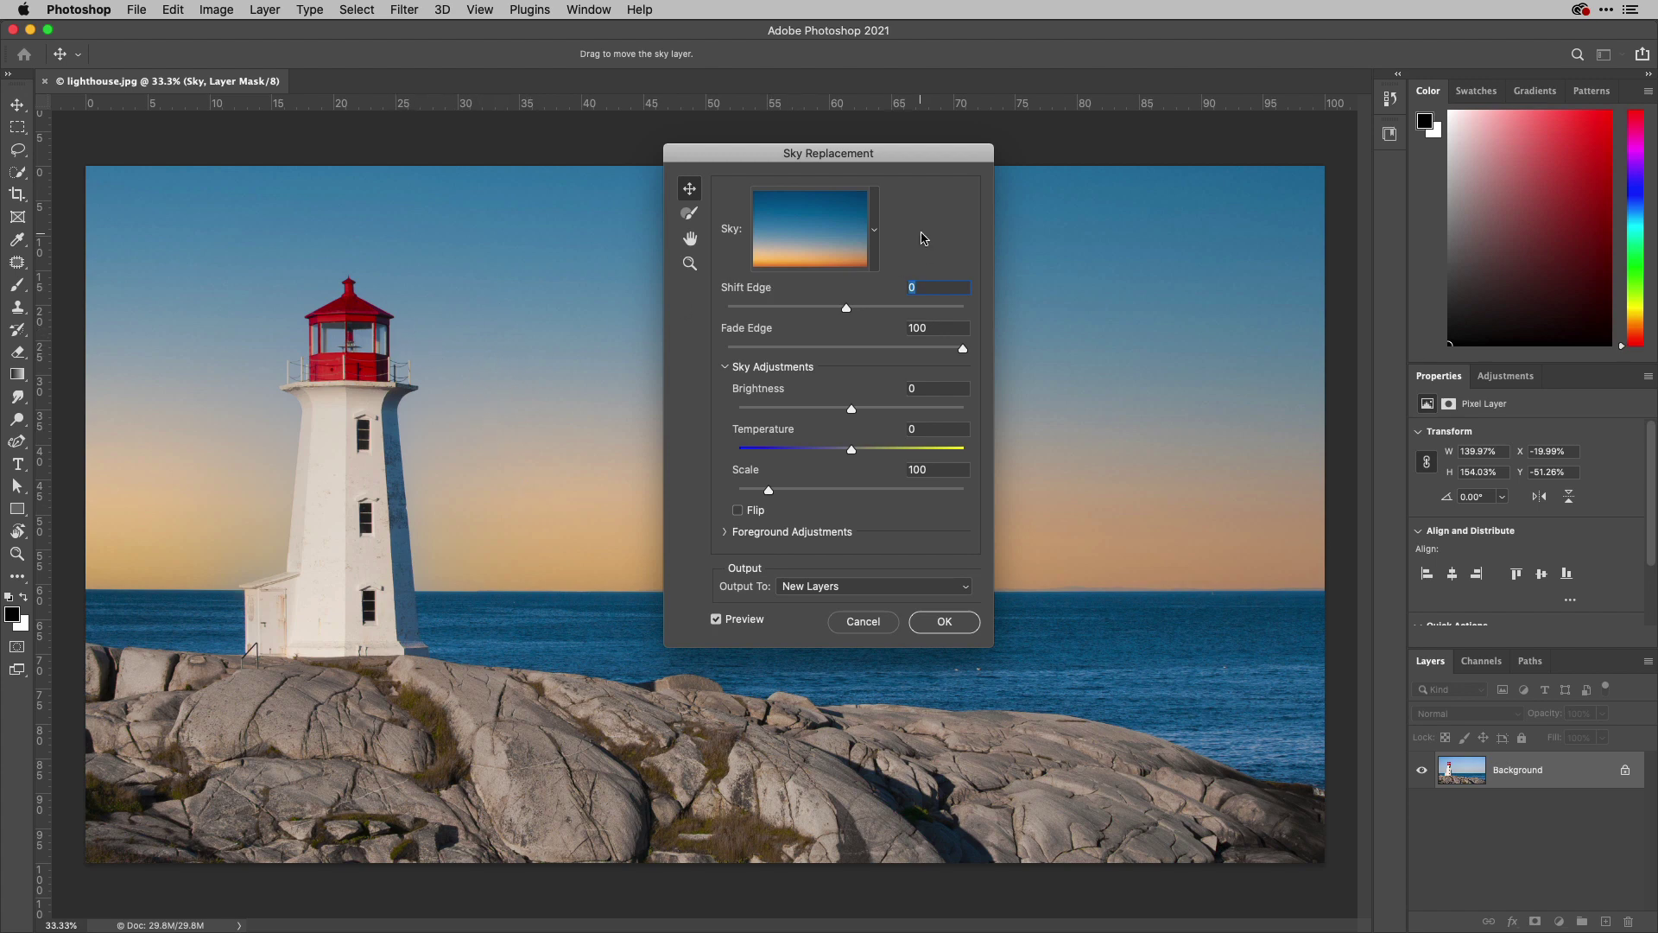
Pick the pink-orange sunset sky from the Spectacular presets, cancelling the add-sky file dialog
left_click(875, 235)
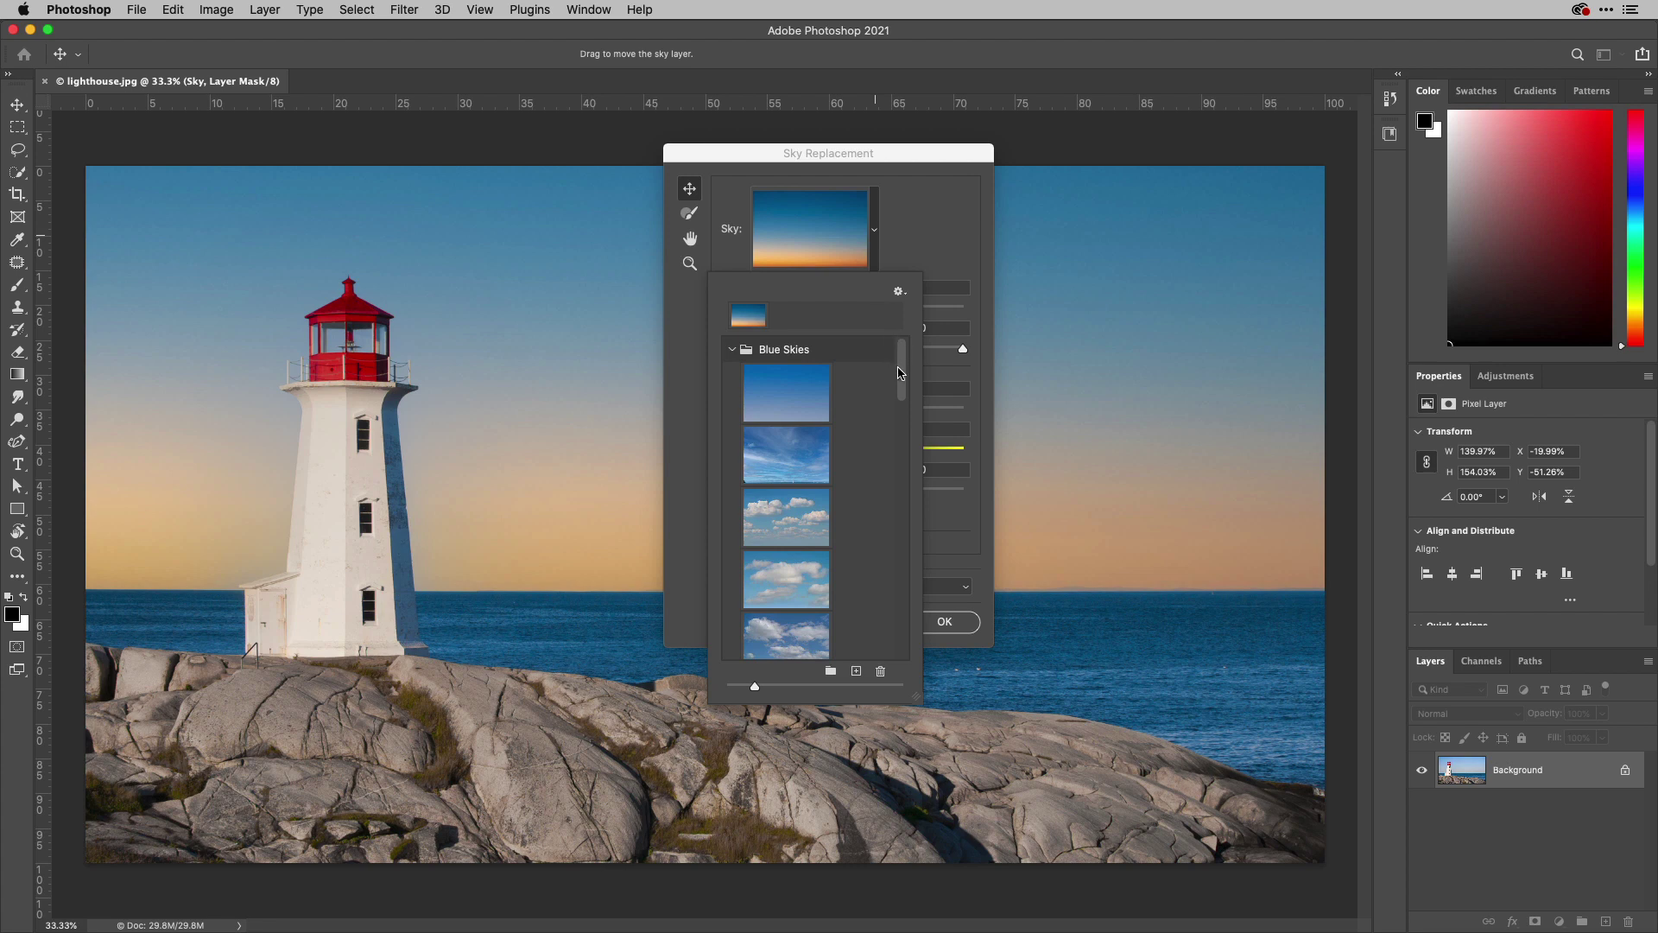
scroll(900, 372, "down", 10)
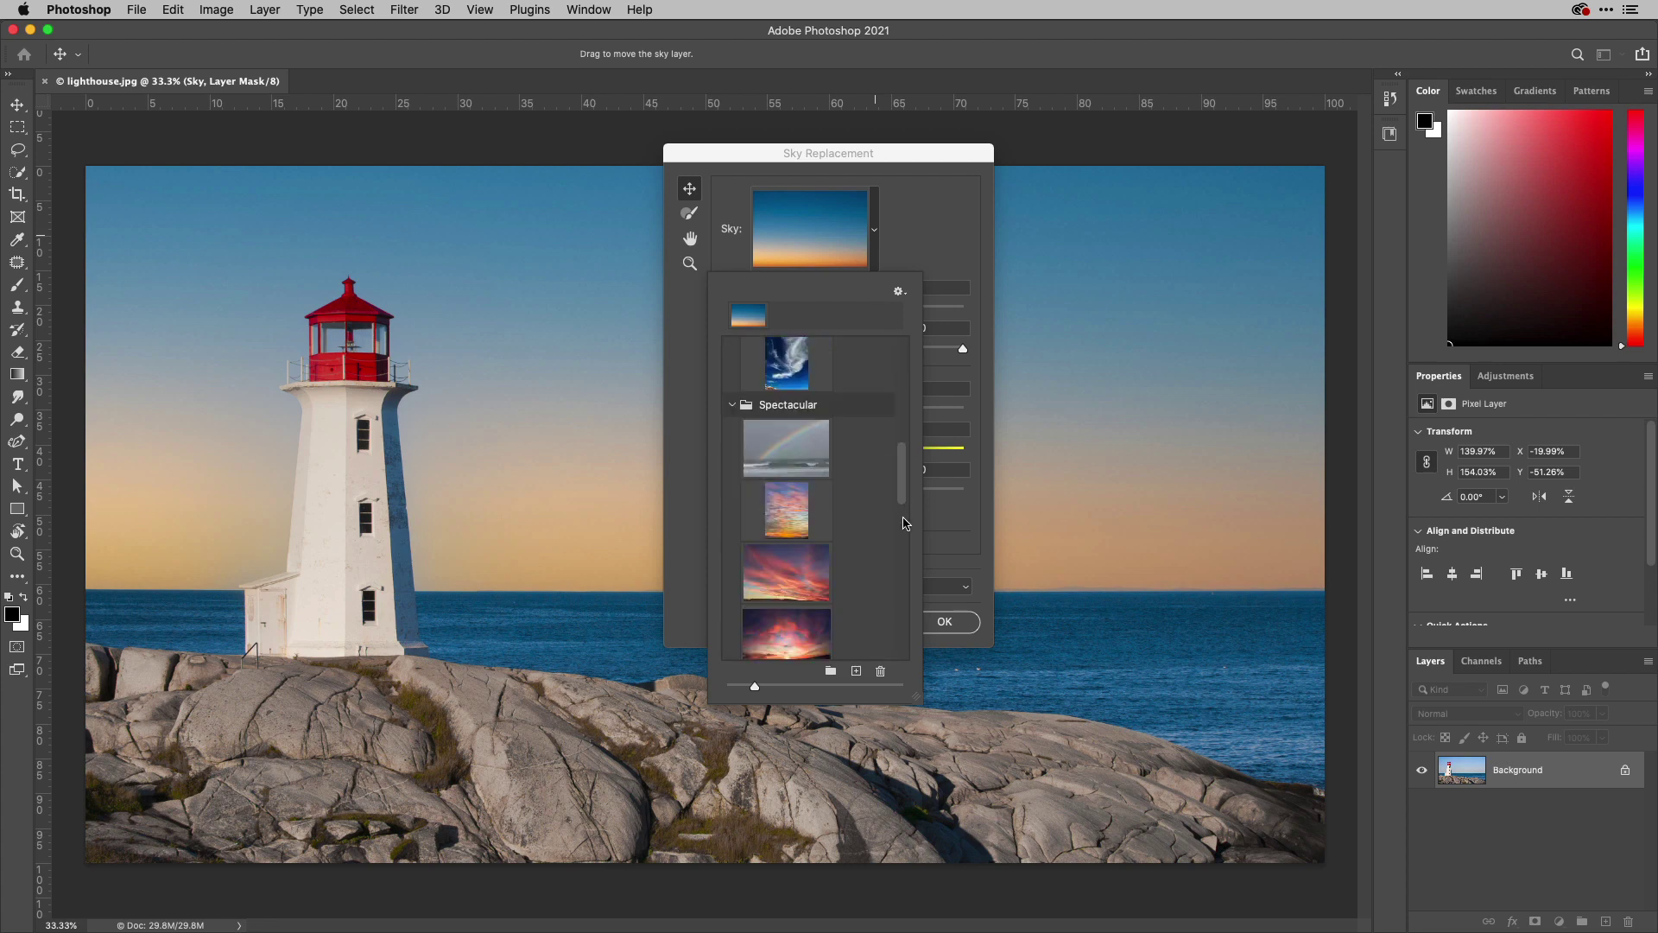
scroll(905, 523, "down", 4)
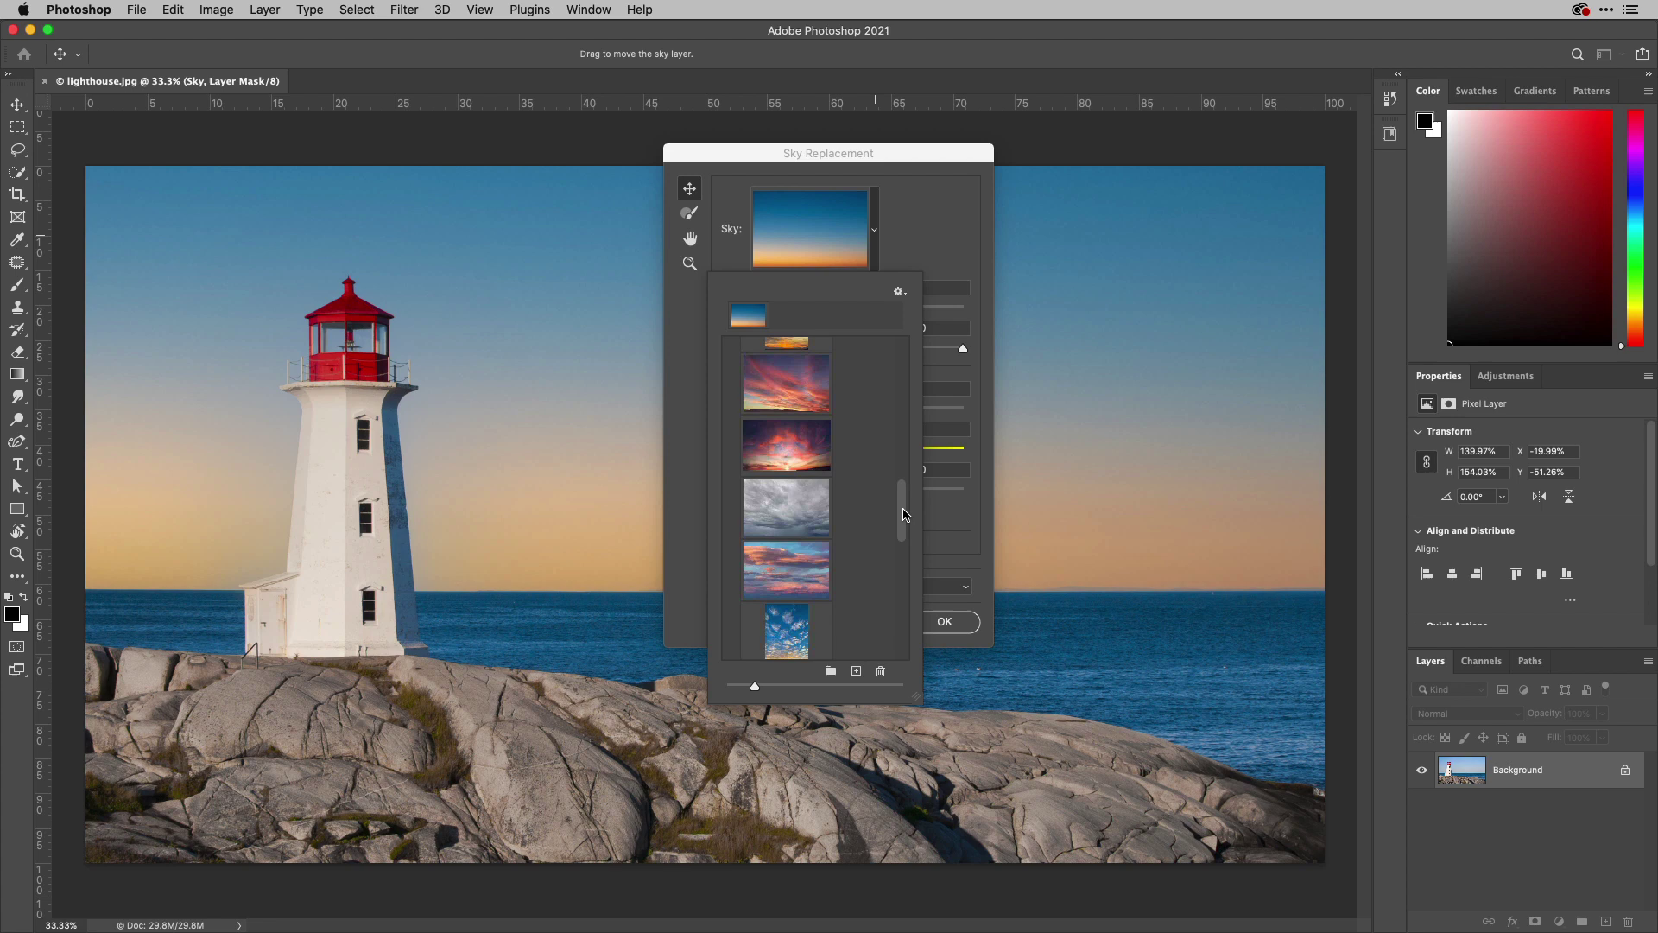
left_click(799, 393)
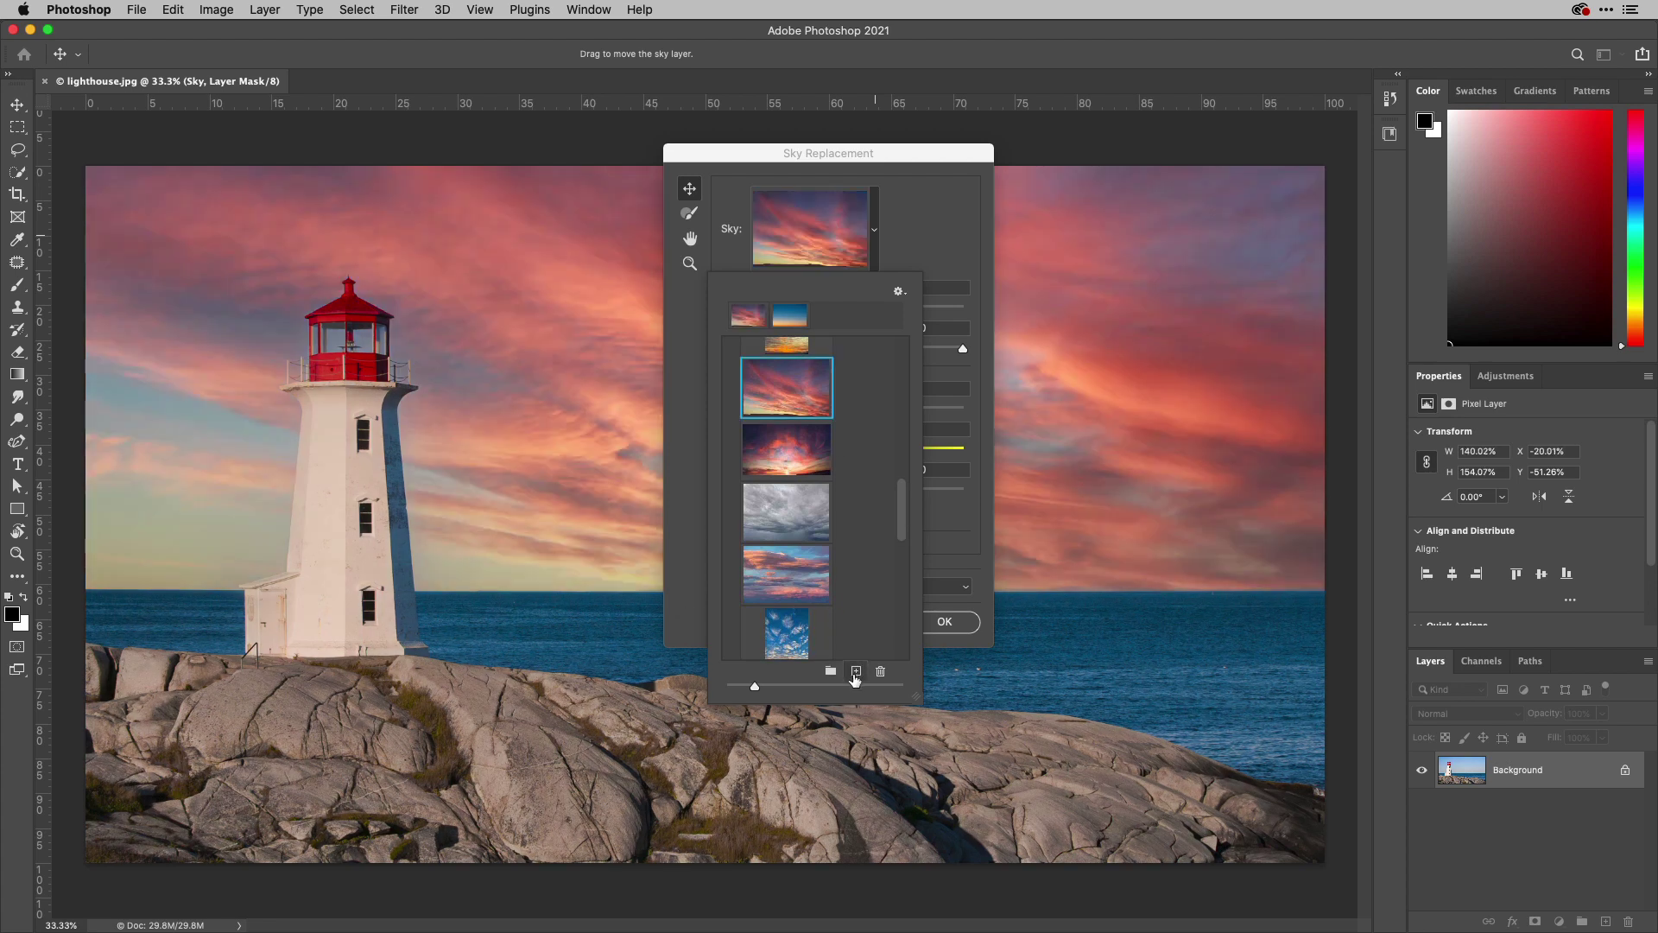
left_click(856, 674)
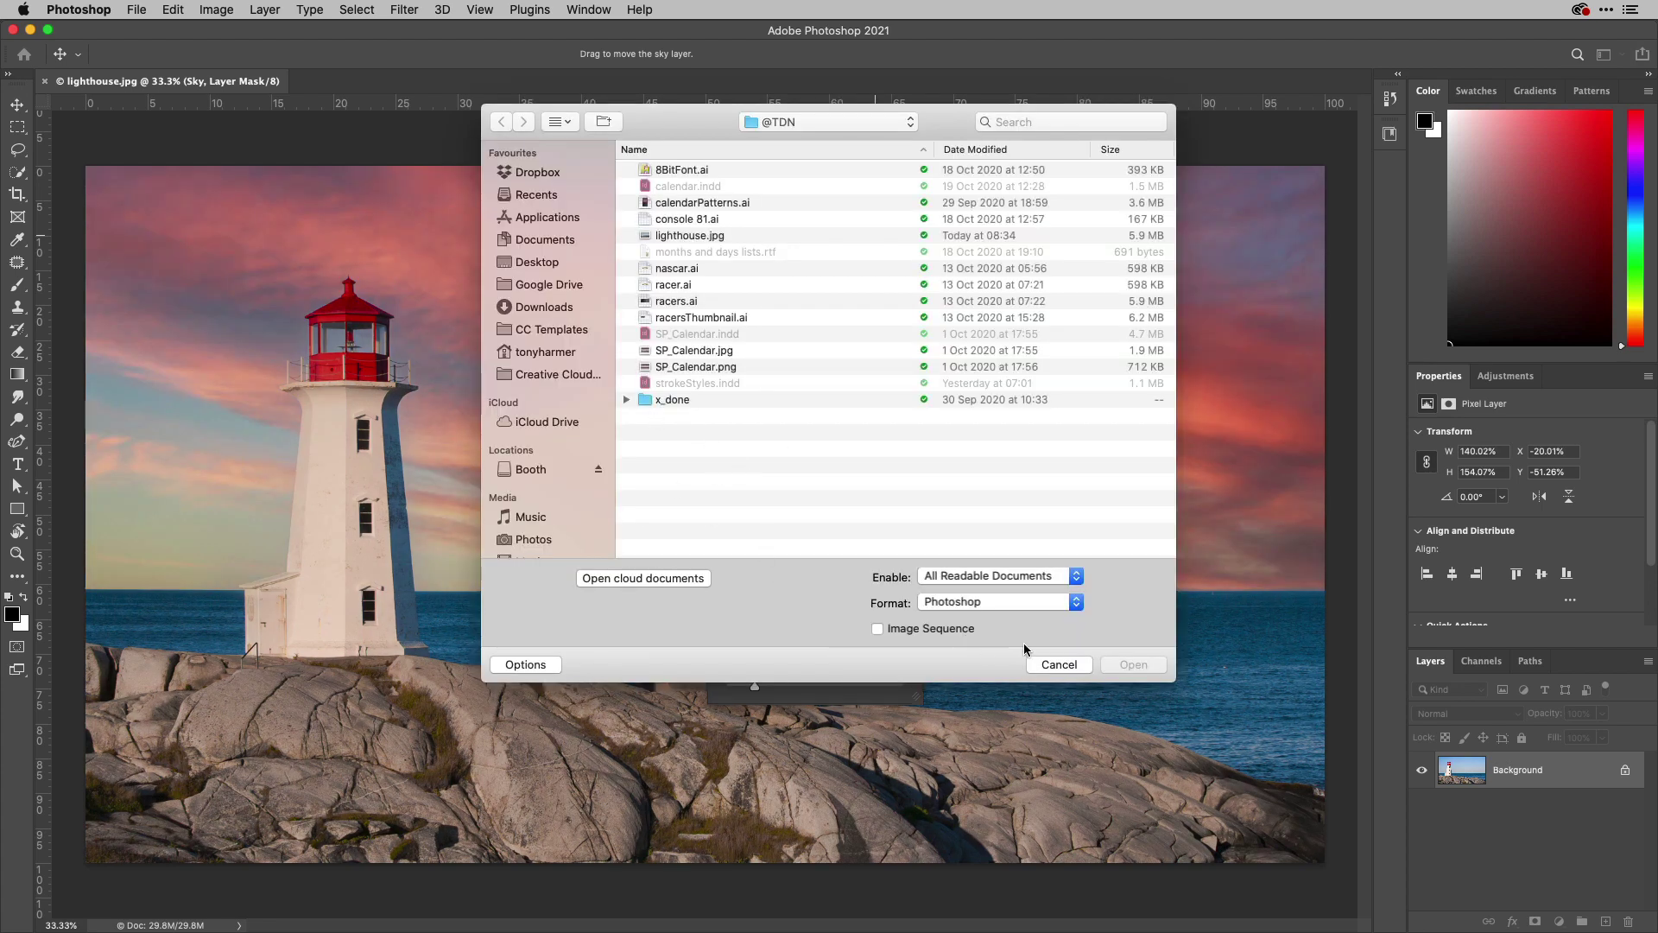
left_click(1058, 664)
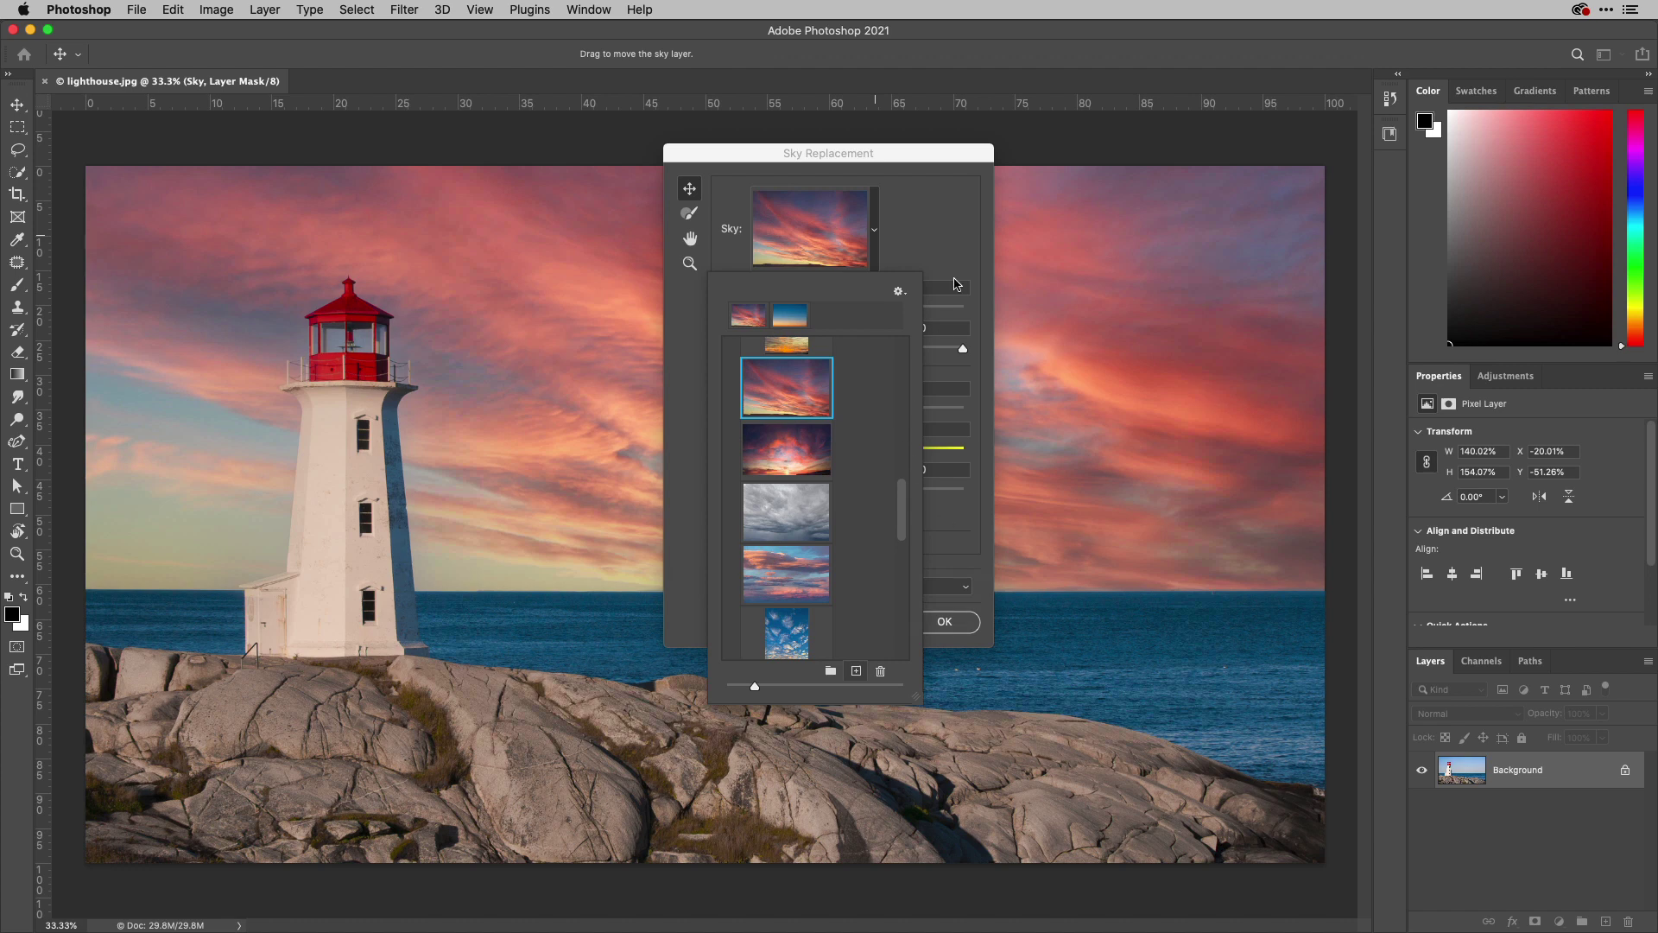
left_click(950, 245)
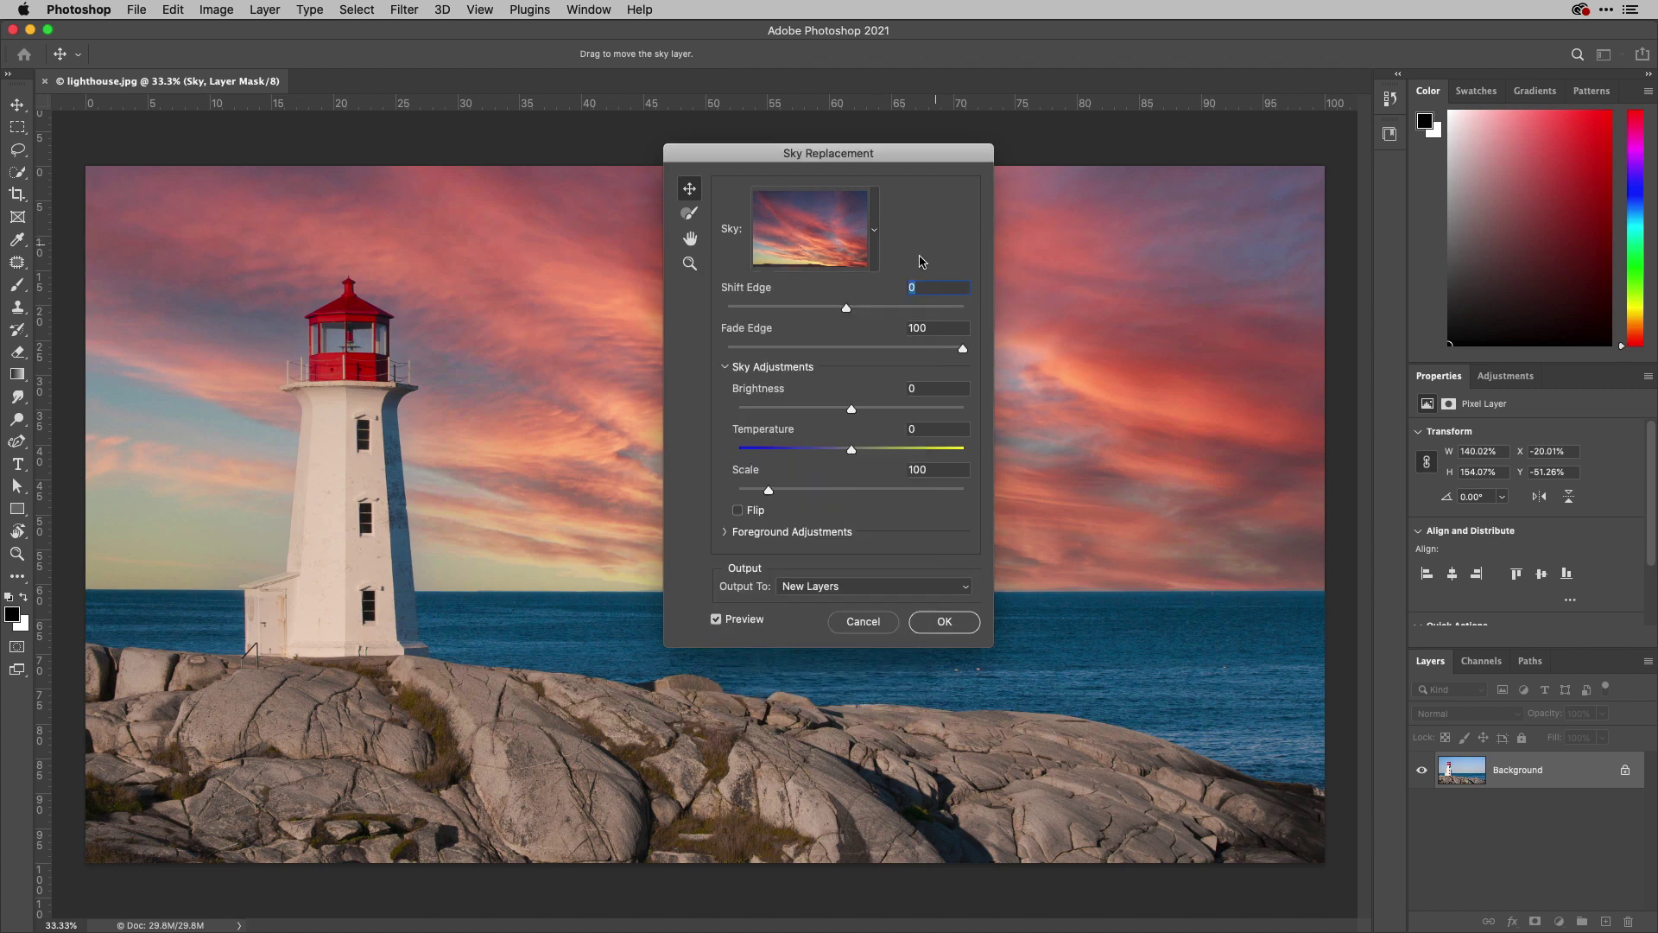
Set Shift Edge to 3 and try a softer Fade Edge
left_click_drag(847, 311, 923, 312)
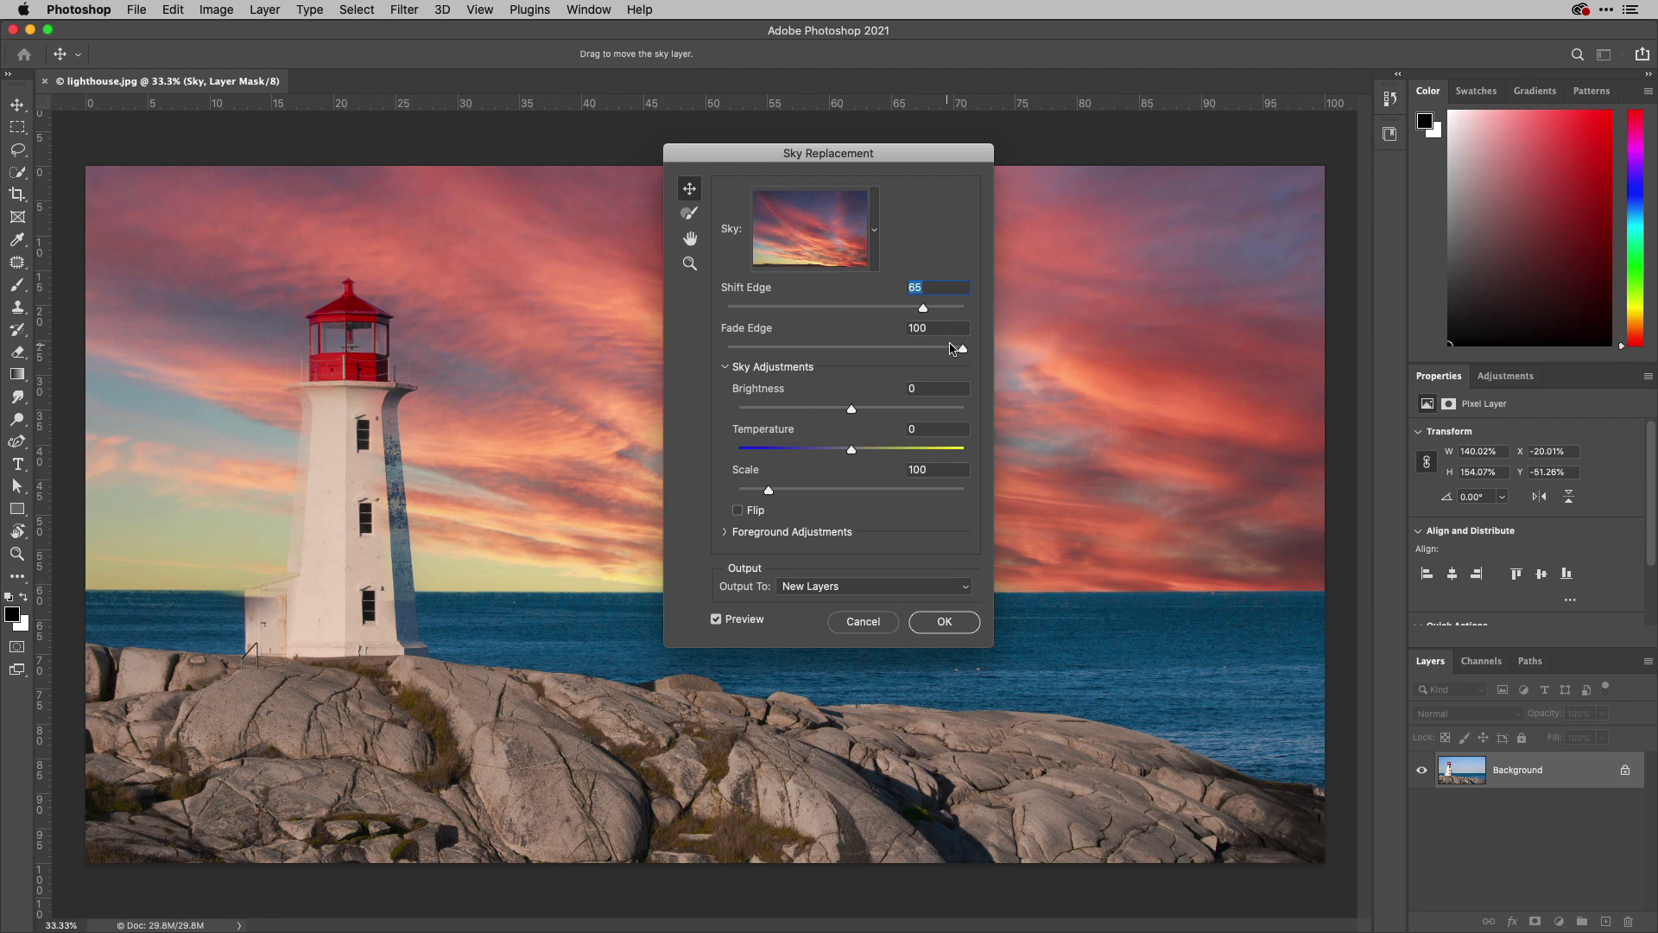
left_click_drag(922, 310, 852, 311)
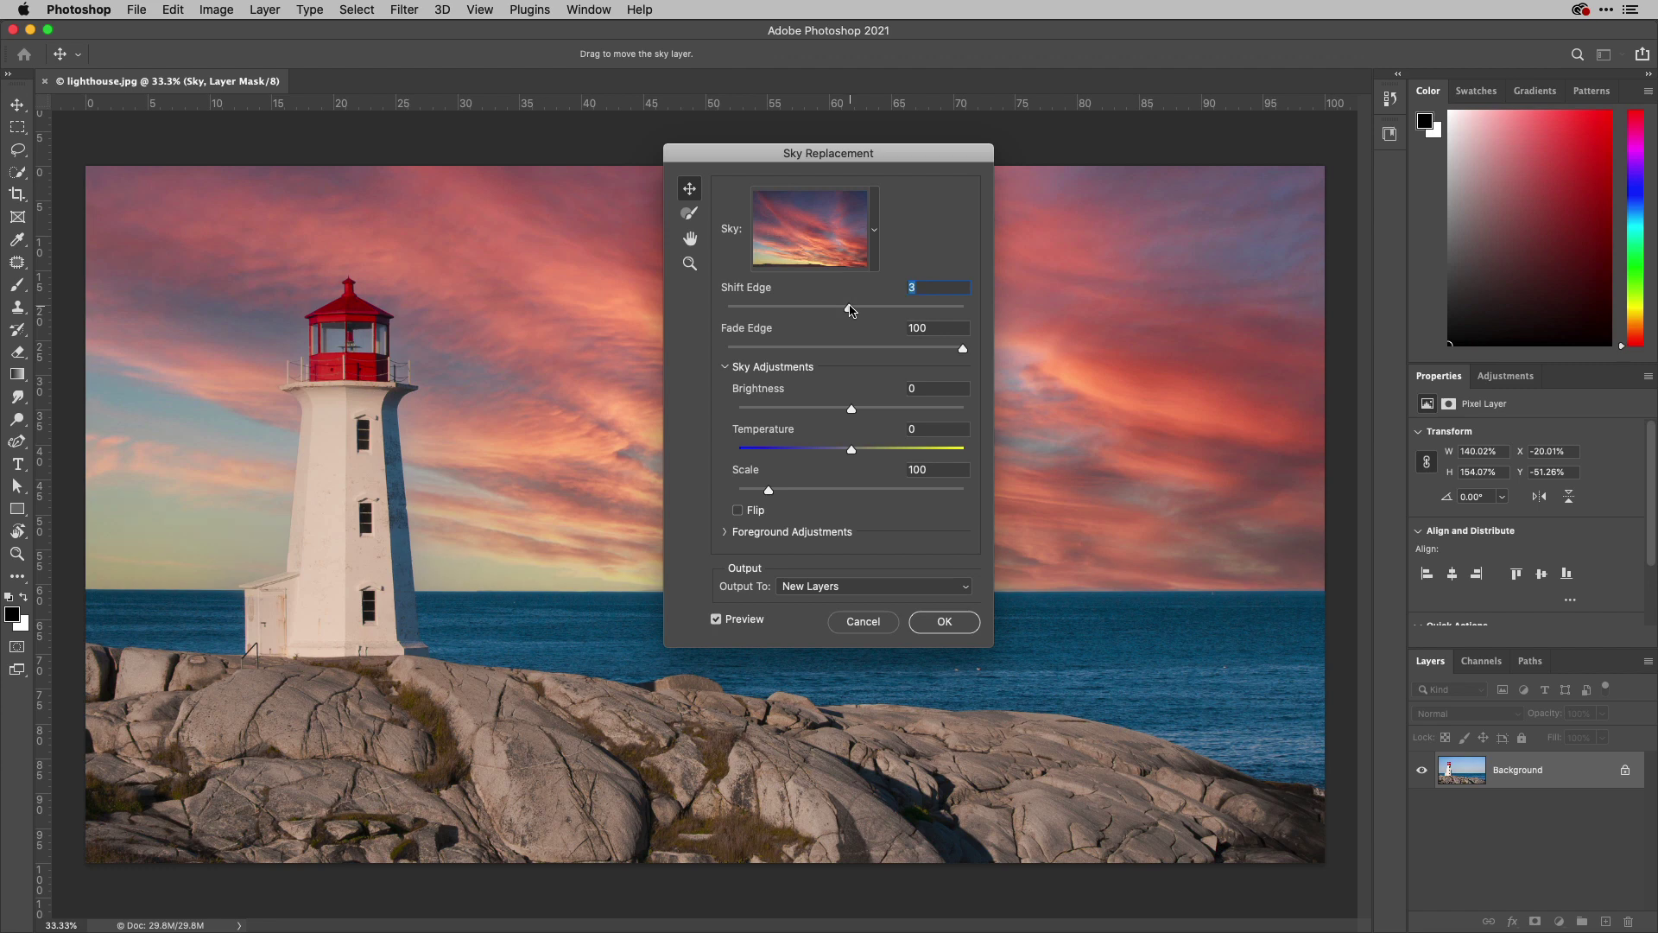
mouse_move(963, 349)
left_mouse_down()
mouse_move(762, 353)
mouse_move(989, 355)
left_mouse_up()
Set Brightness 6, Temperature 25 and Scale 111, then drag the sky into a new position
left_click_drag(852, 410, 880, 456)
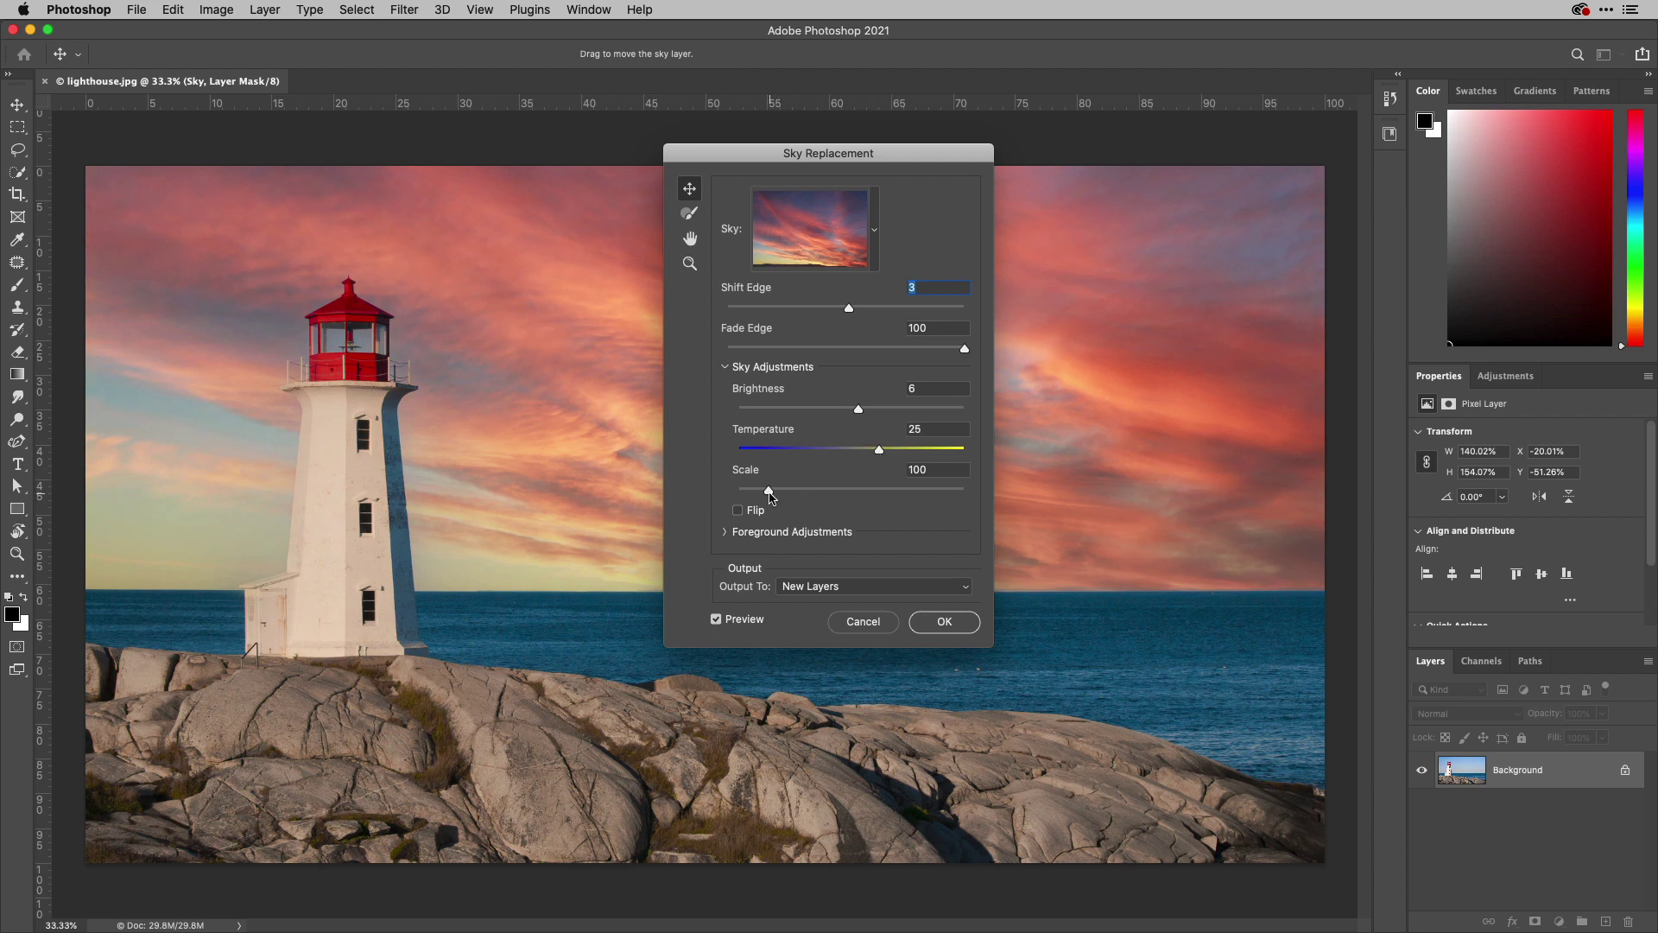
left_click_drag(770, 493, 780, 493)
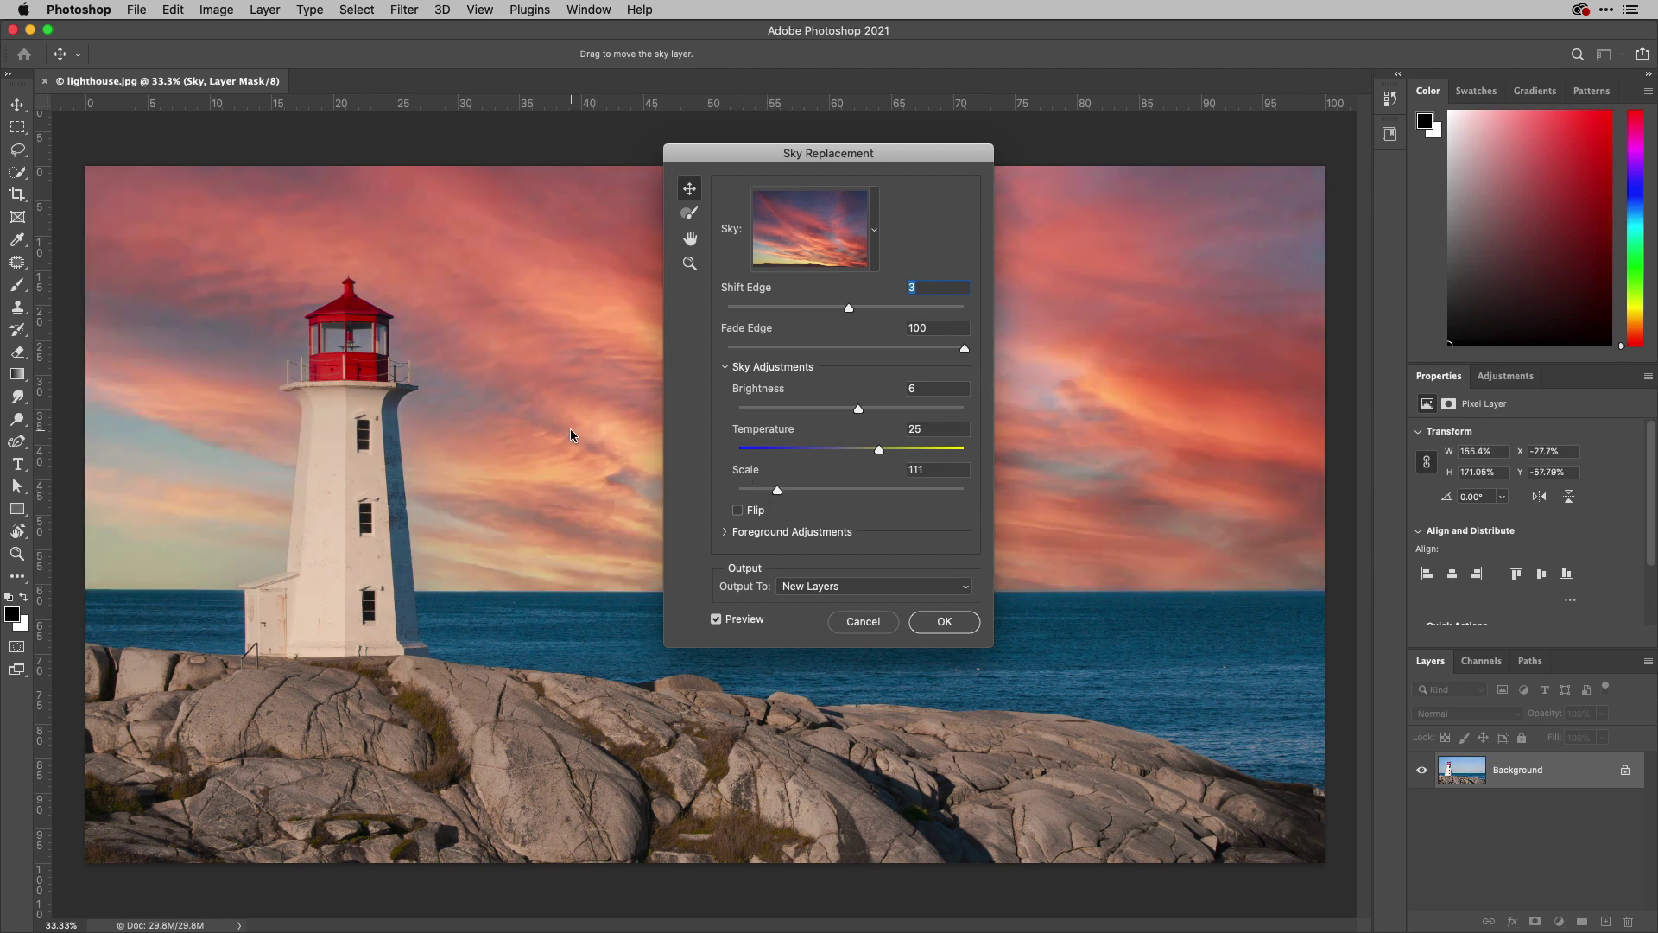
mouse_move(570, 428)
left_mouse_down()
mouse_move(578, 377)
mouse_move(593, 429)
mouse_move(537, 368)
mouse_move(563, 360)
mouse_move(566, 413)
mouse_move(586, 410)
left_mouse_up()
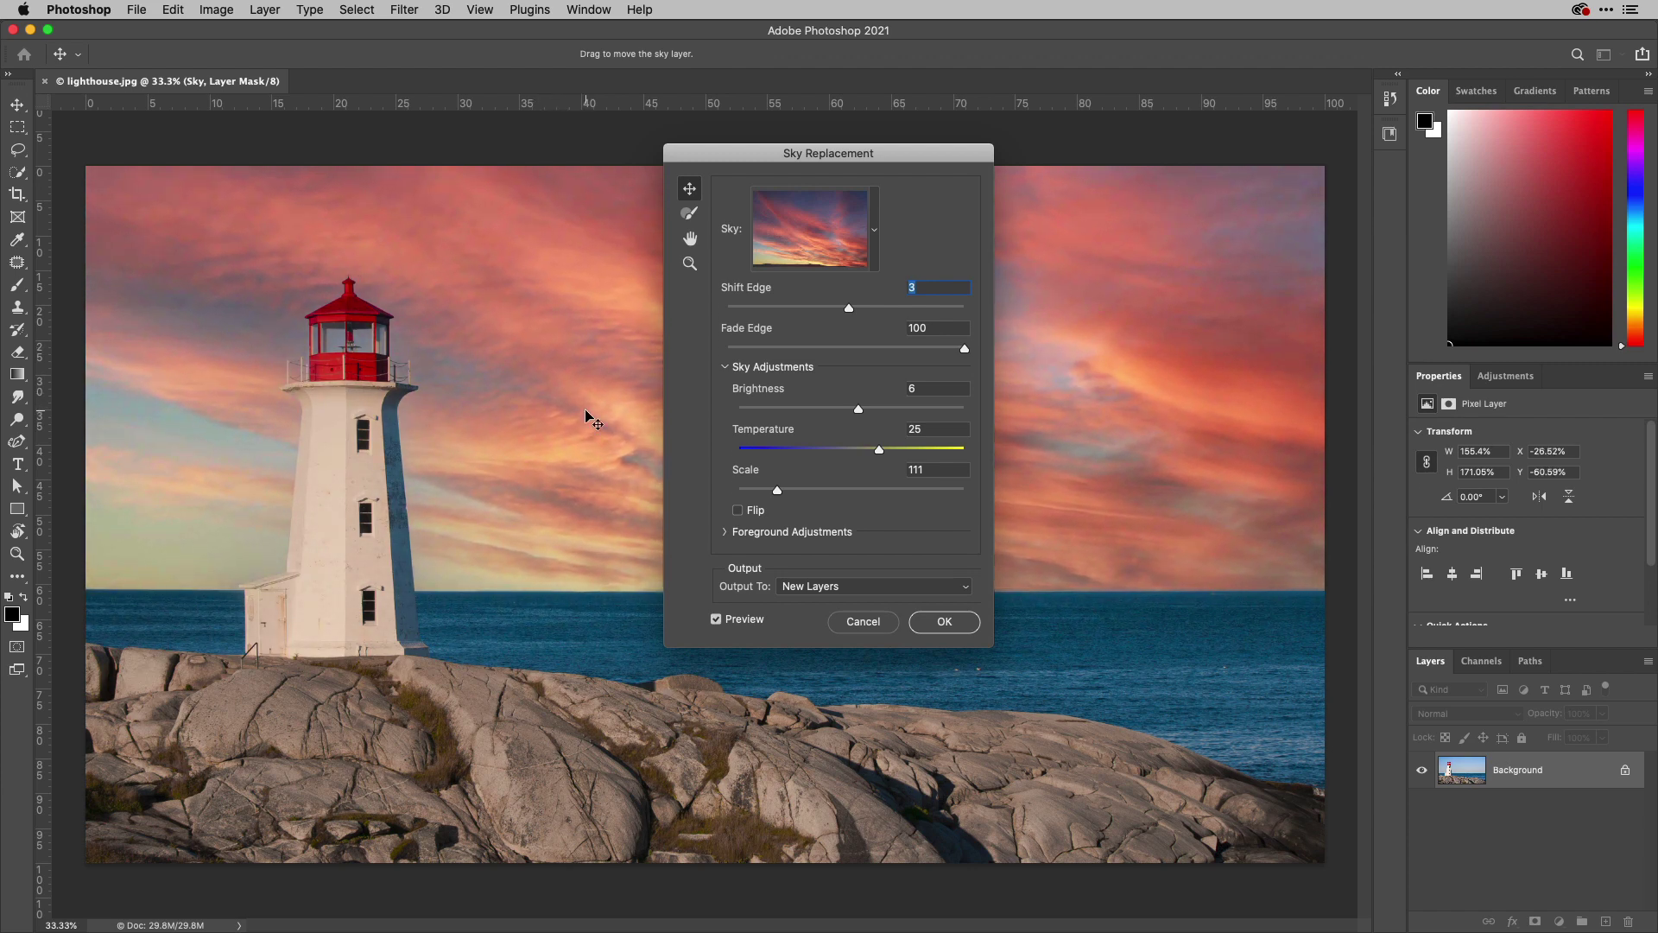
Leave Flip off and set Foreground Lighting Adjustment 54 and Color Adjustment 31
left_click(738, 512)
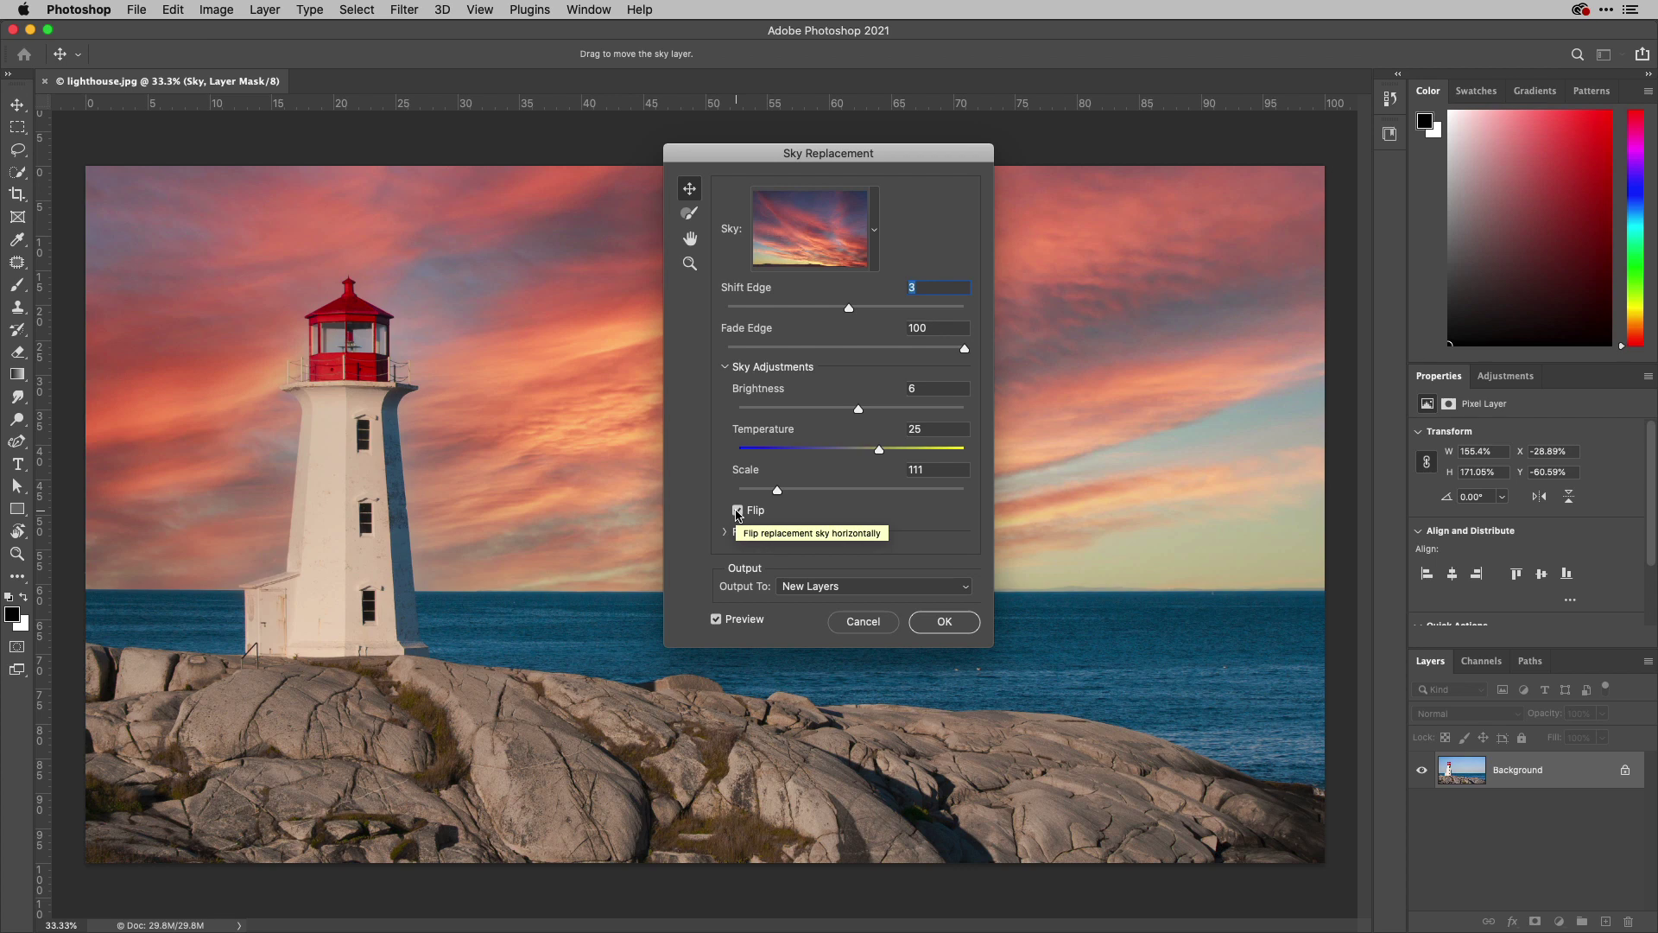
left_click(738, 511)
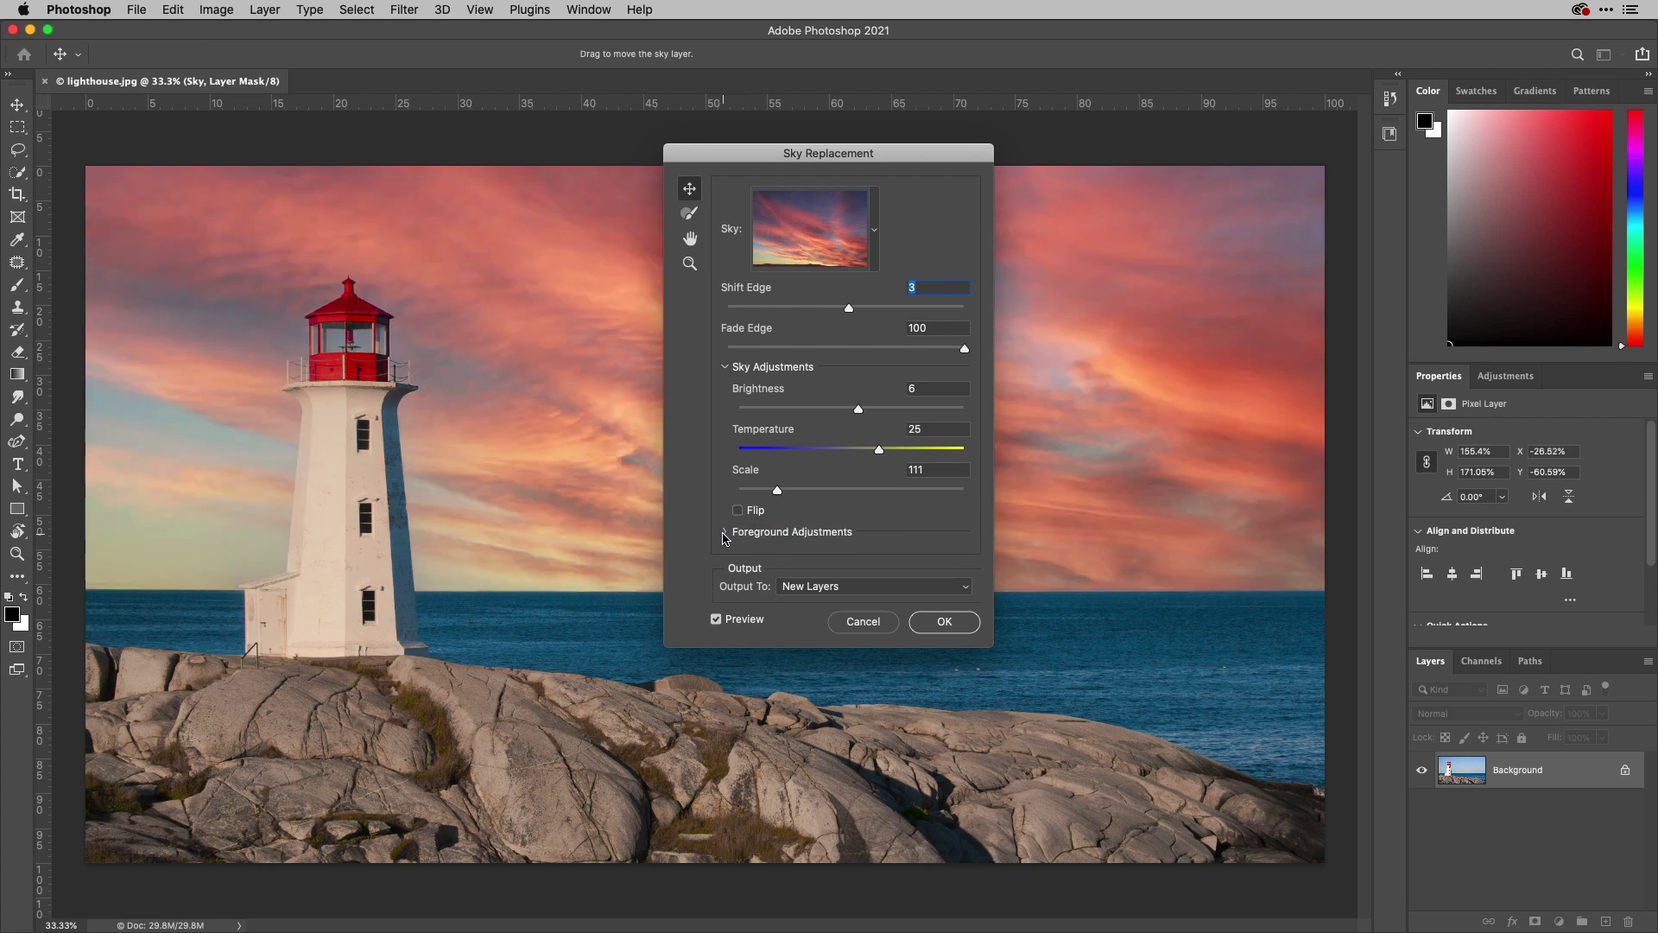
left_click(725, 533)
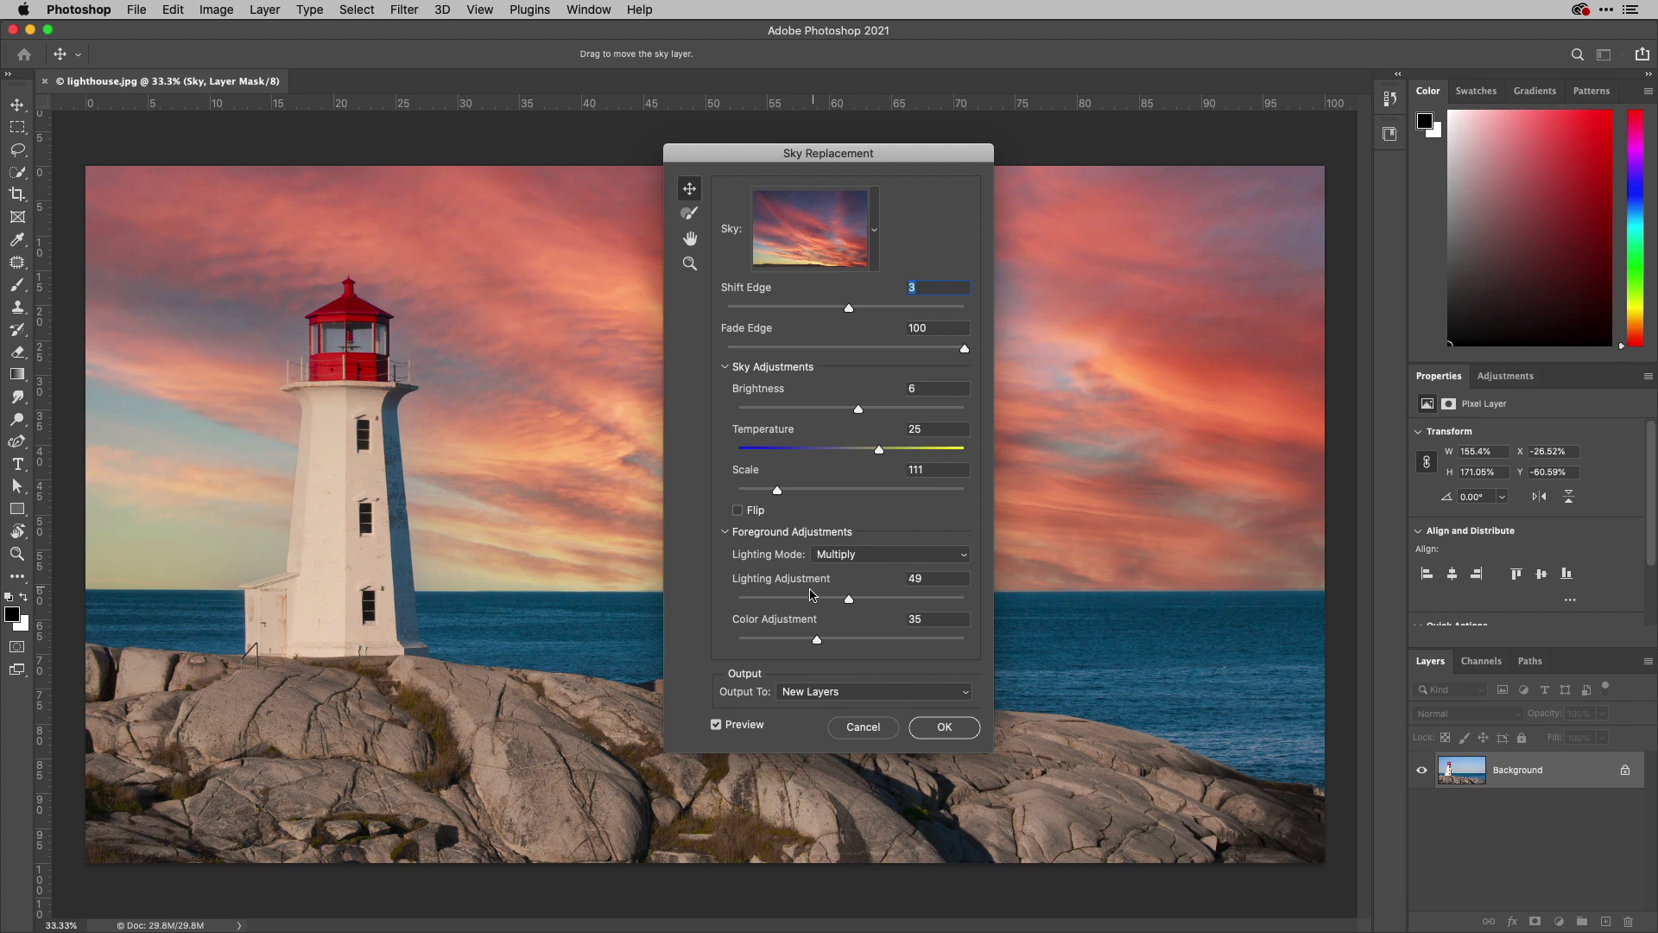
left_click_drag(849, 602, 810, 645)
left_click(861, 694)
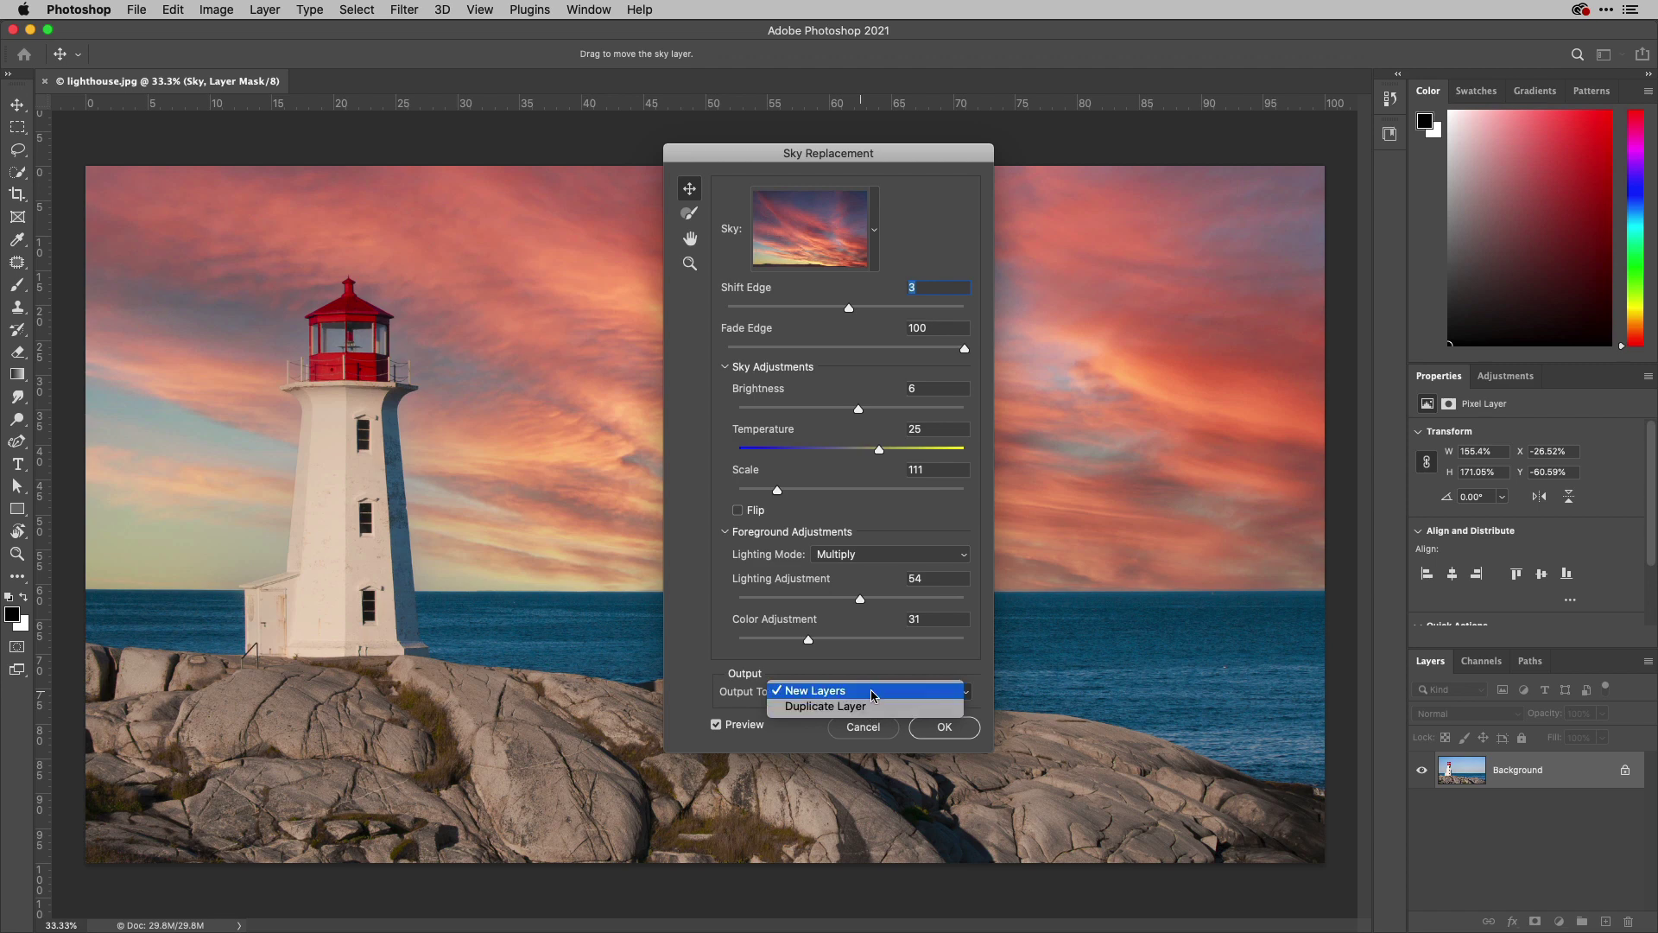
left_click(875, 673)
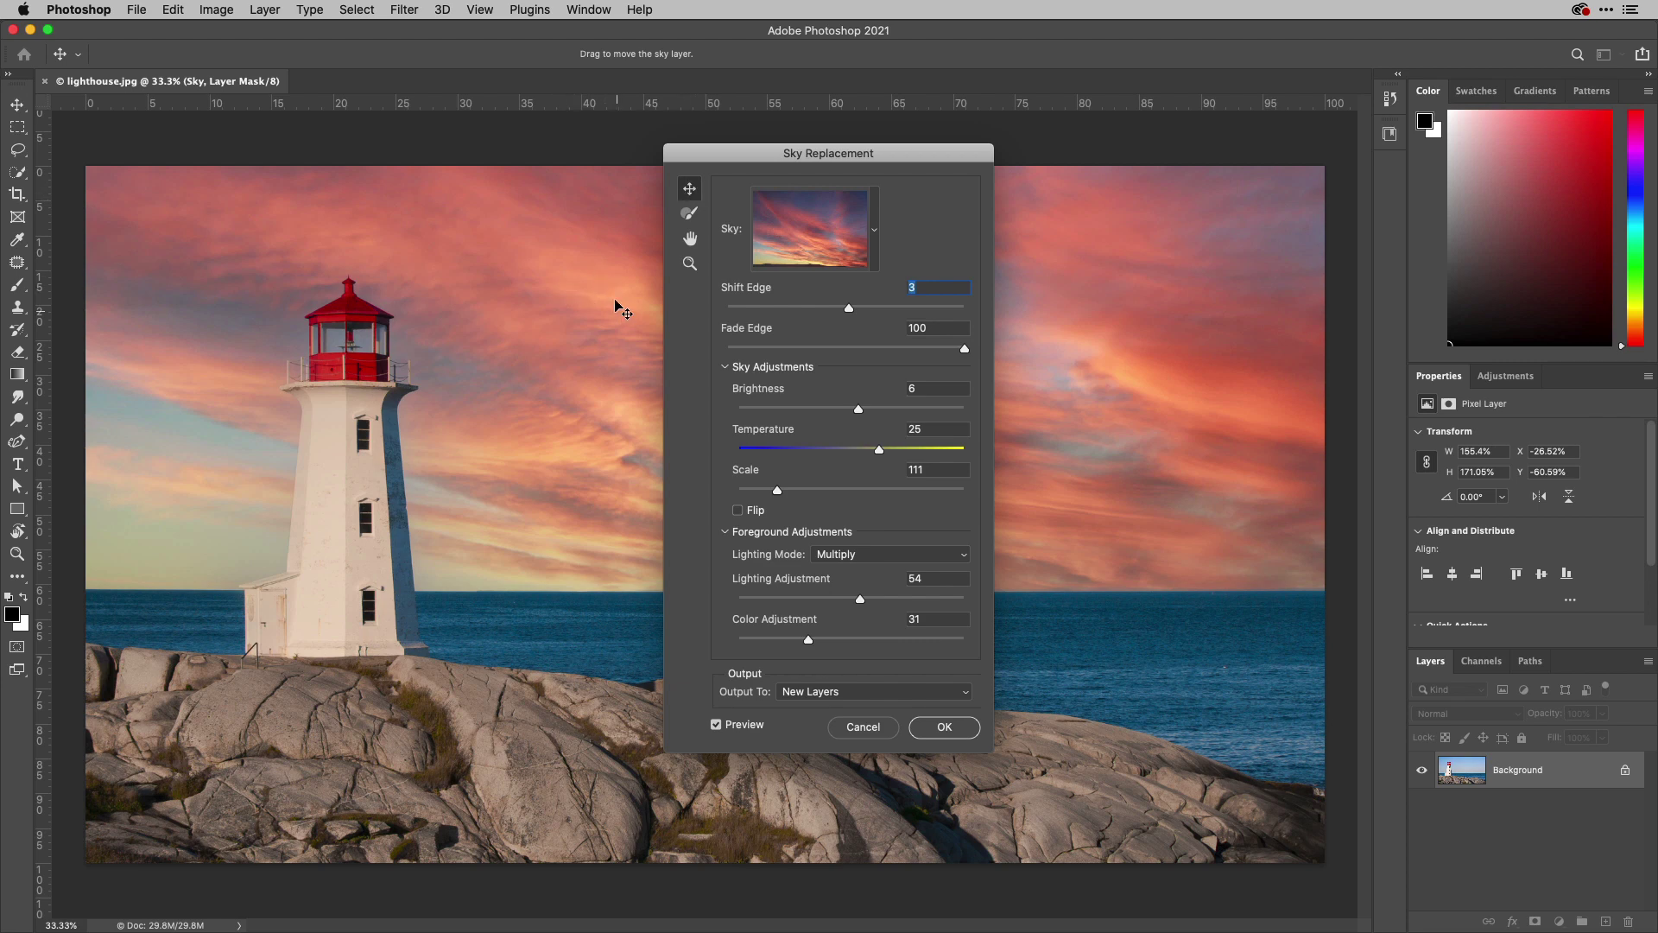
left_click(691, 214)
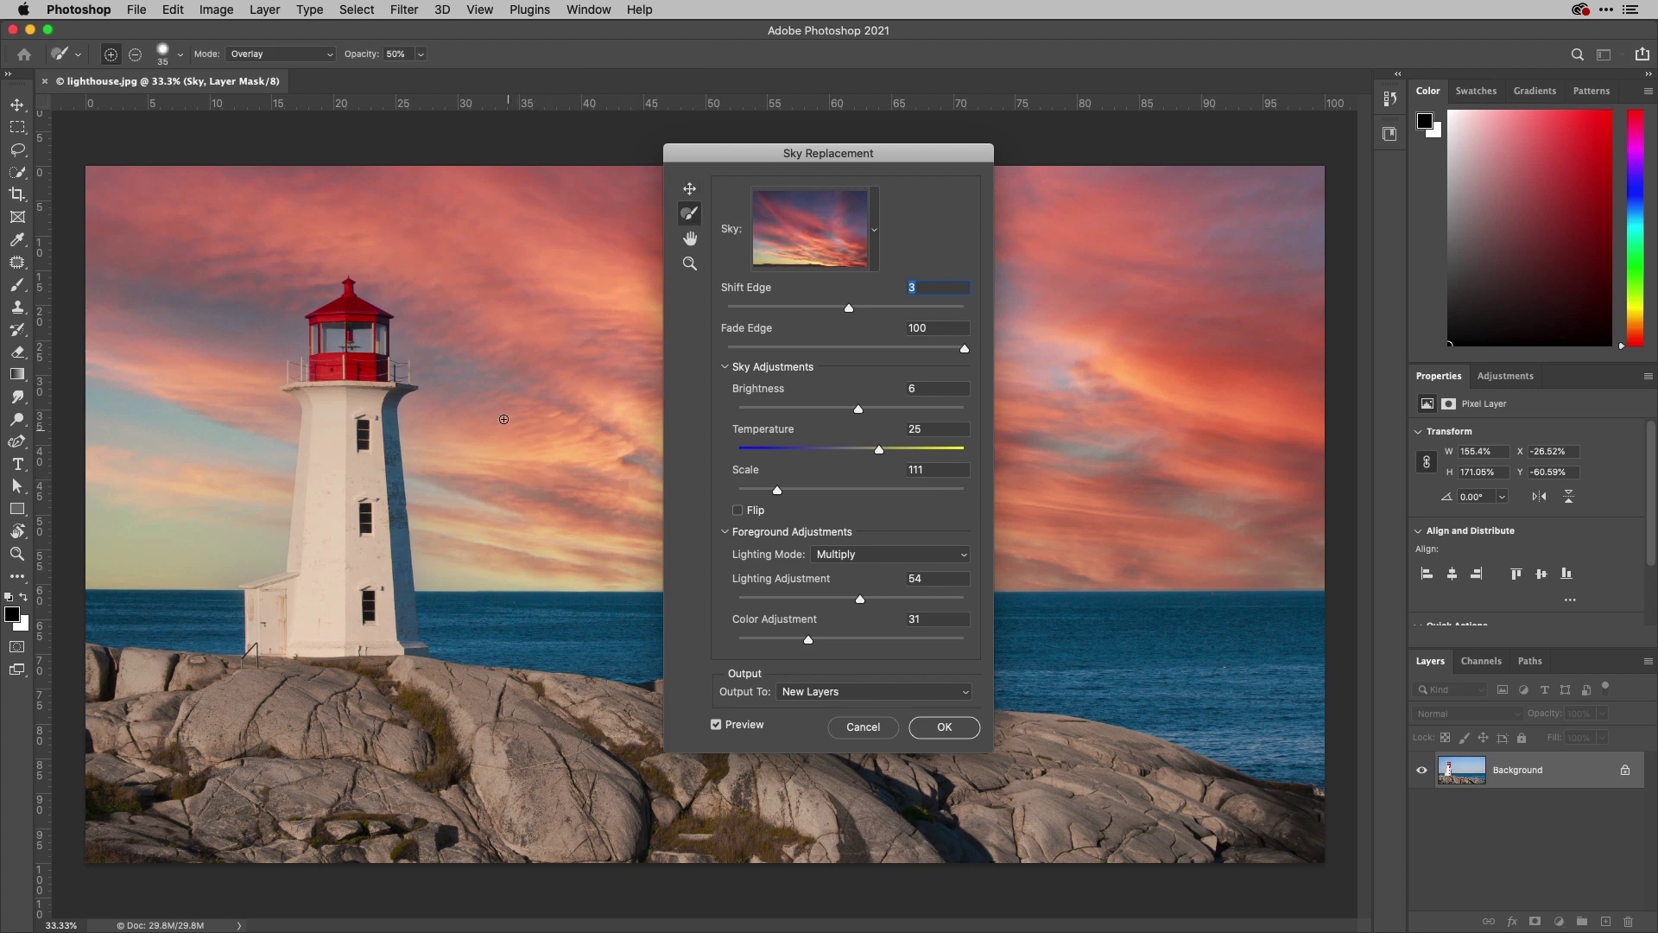
left_click(690, 239)
left_click(690, 263)
left_click(690, 188)
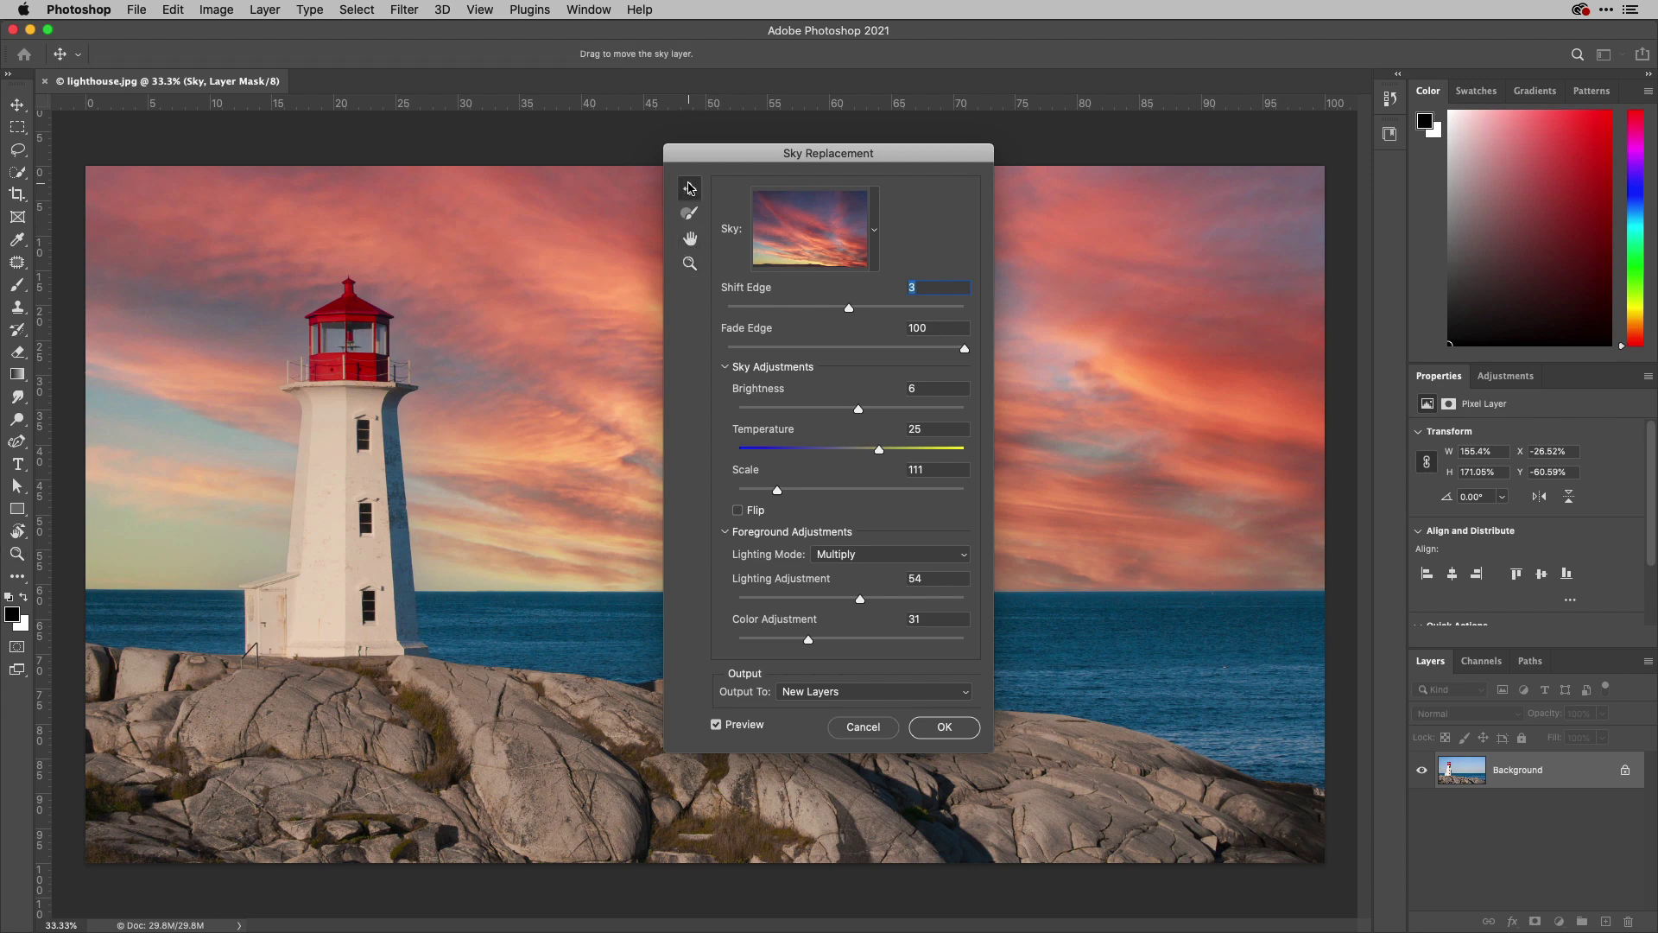
Apply the sky replacement, then zoom in to check the lighthouse edges and back out
left_click(949, 730)
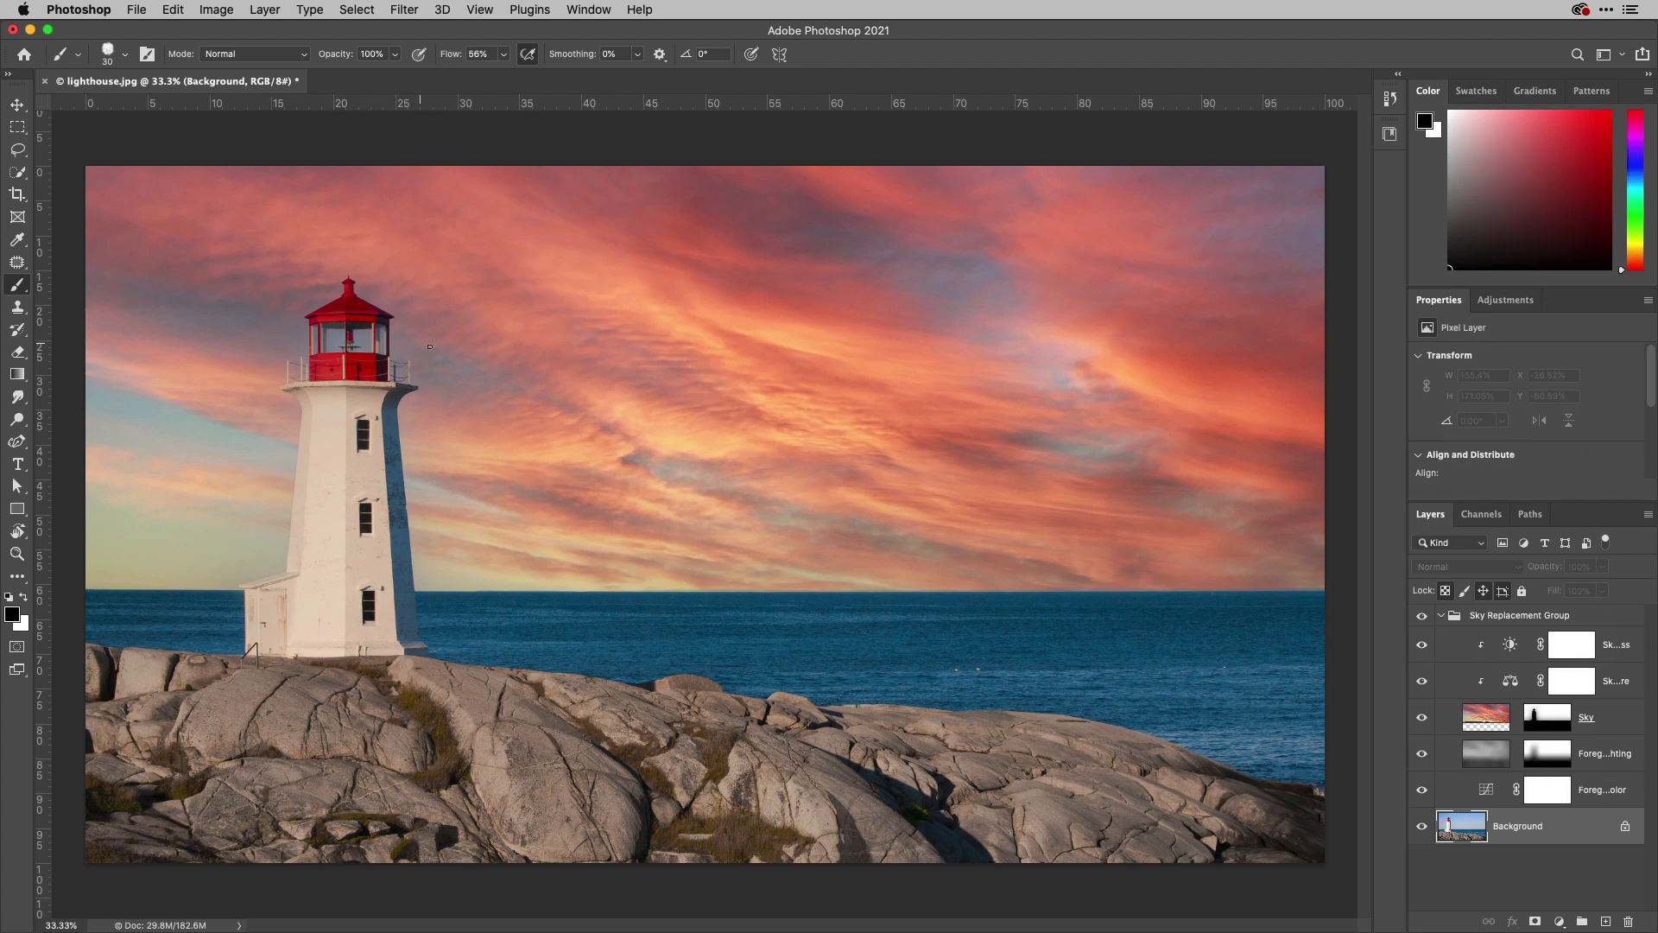
scroll(324, 323, "up", 5)
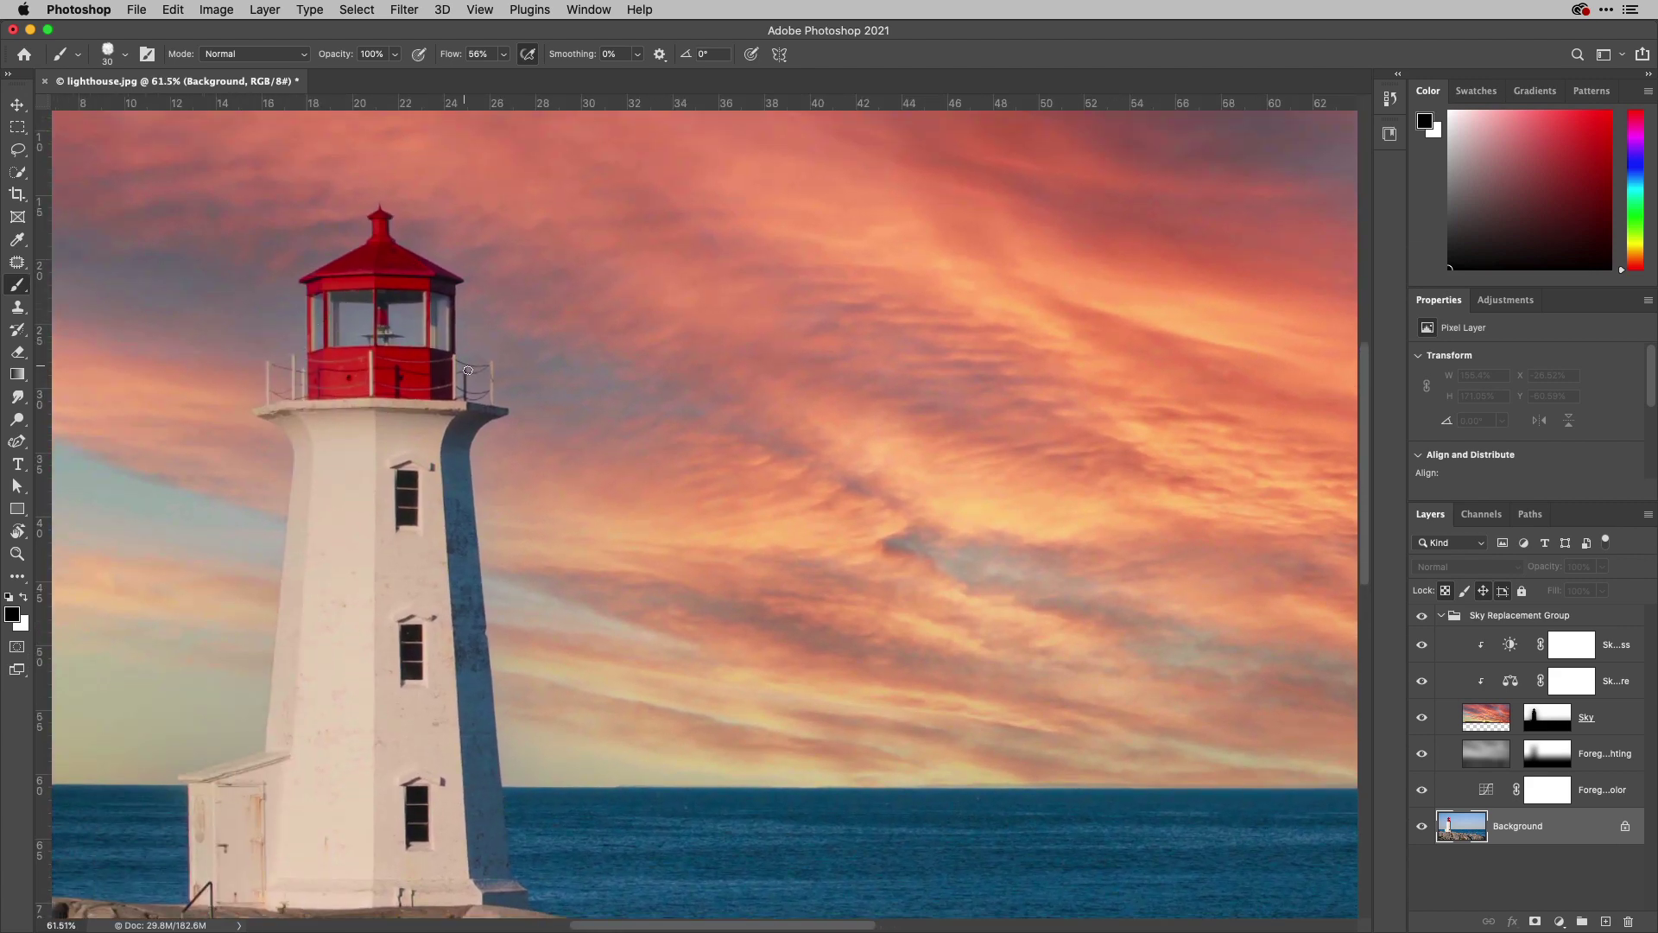
scroll(299, 349, "up", 3)
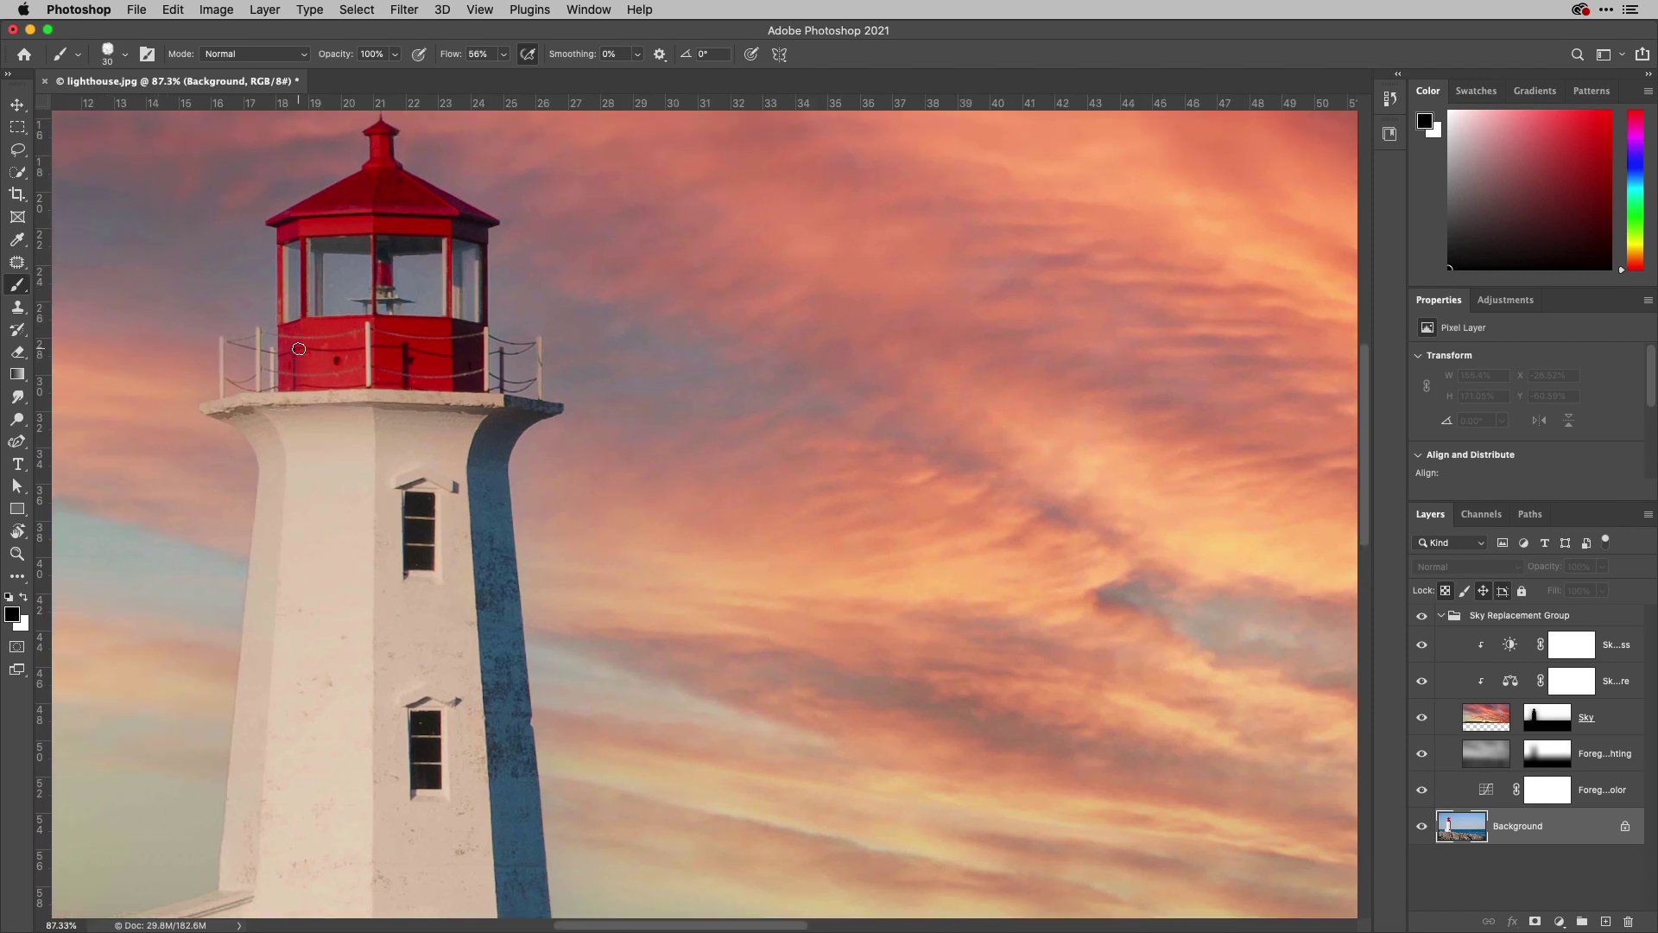
scroll(495, 320, "down", 3)
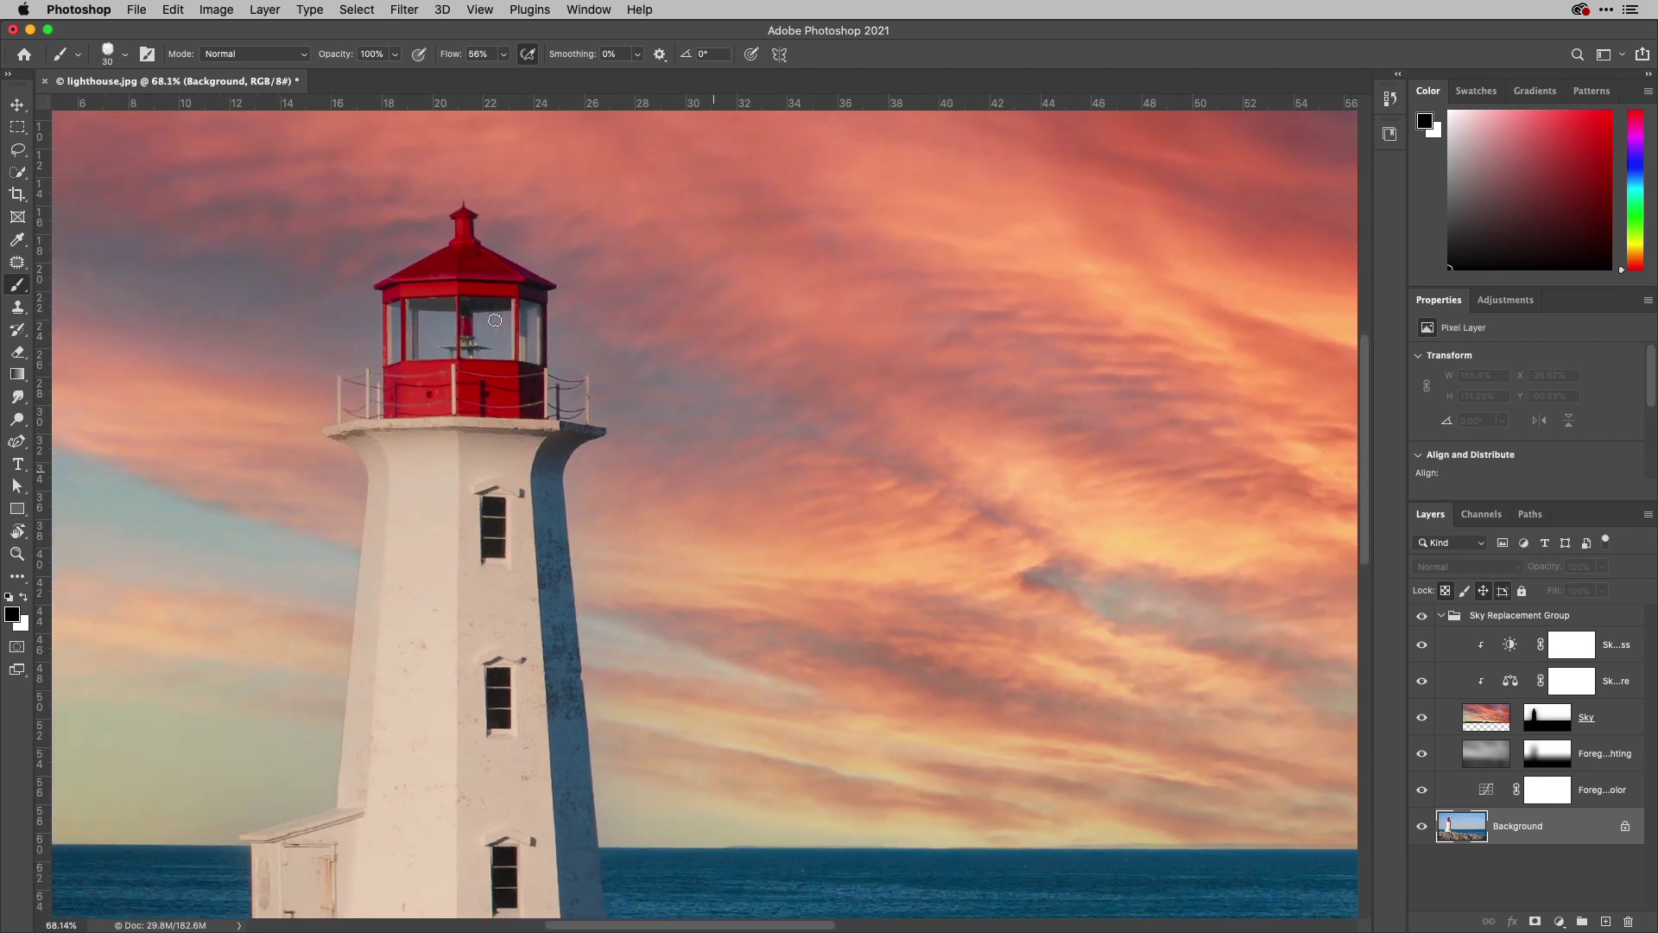
scroll(495, 320, "down", 2)
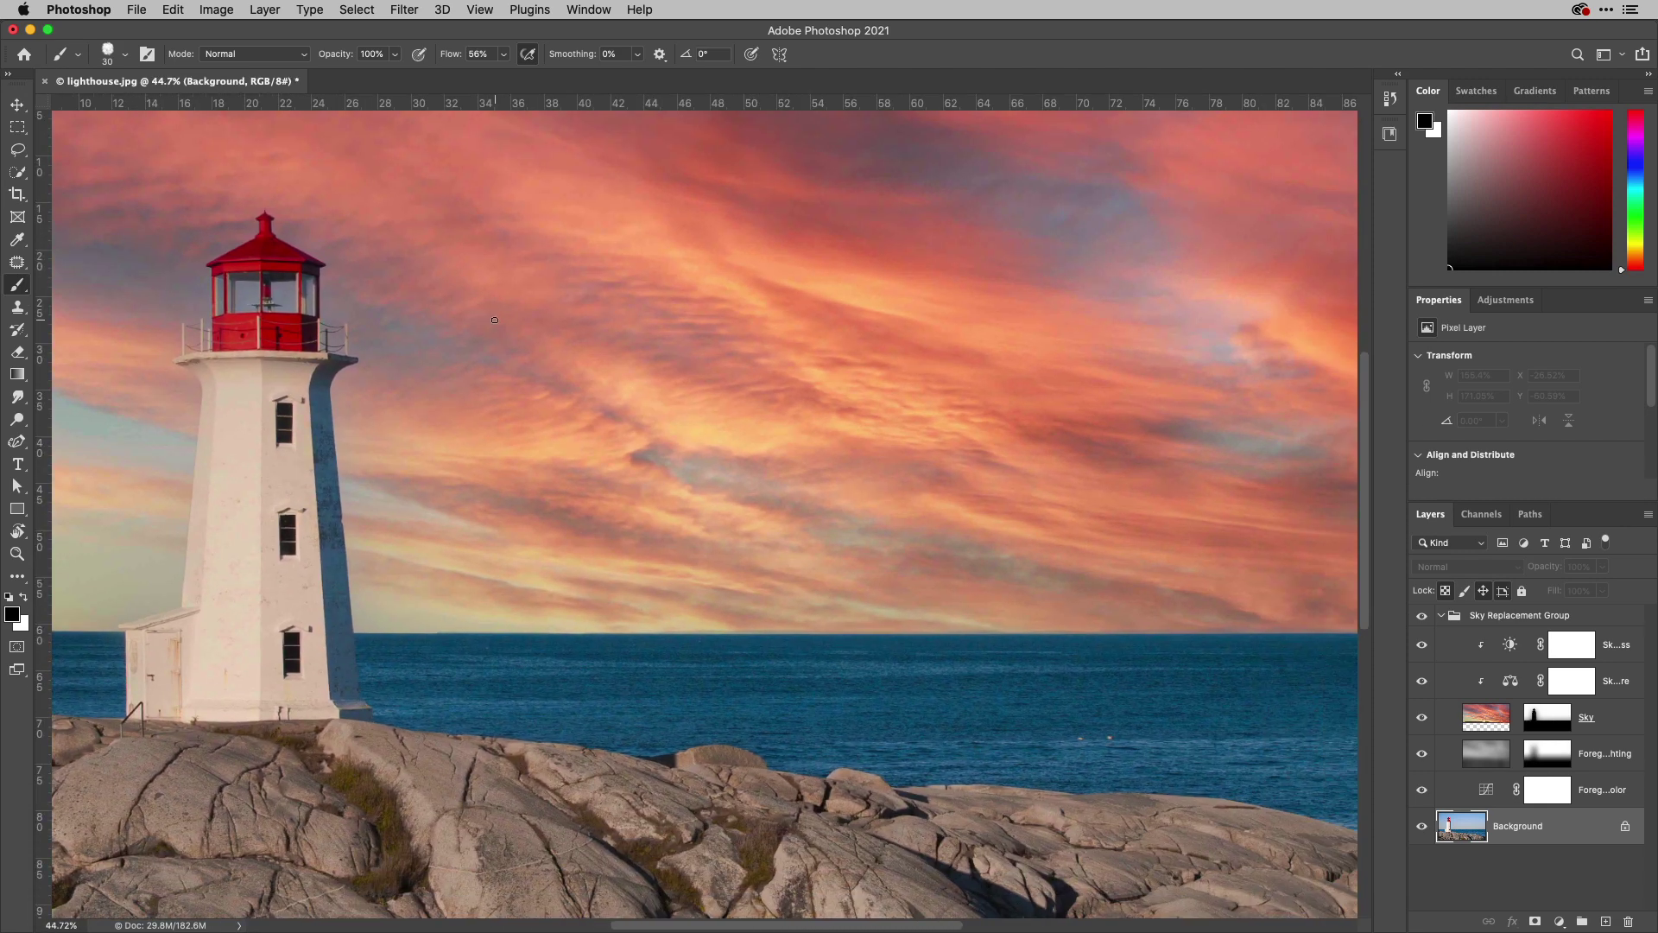
scroll(491, 320, "down", 2)
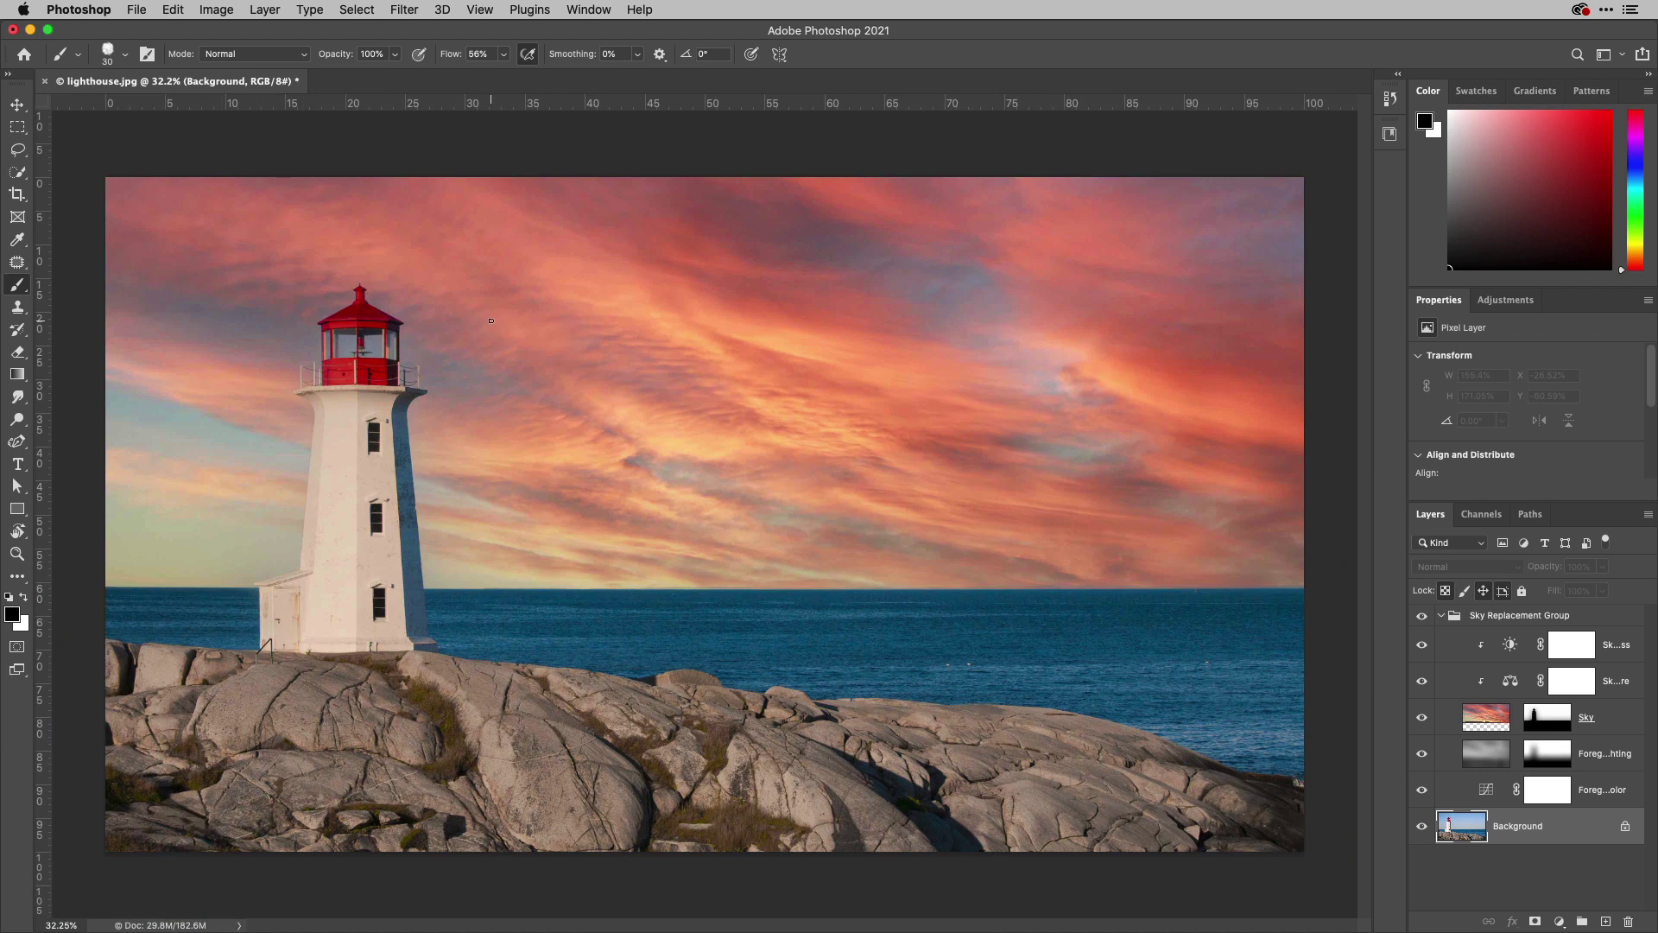